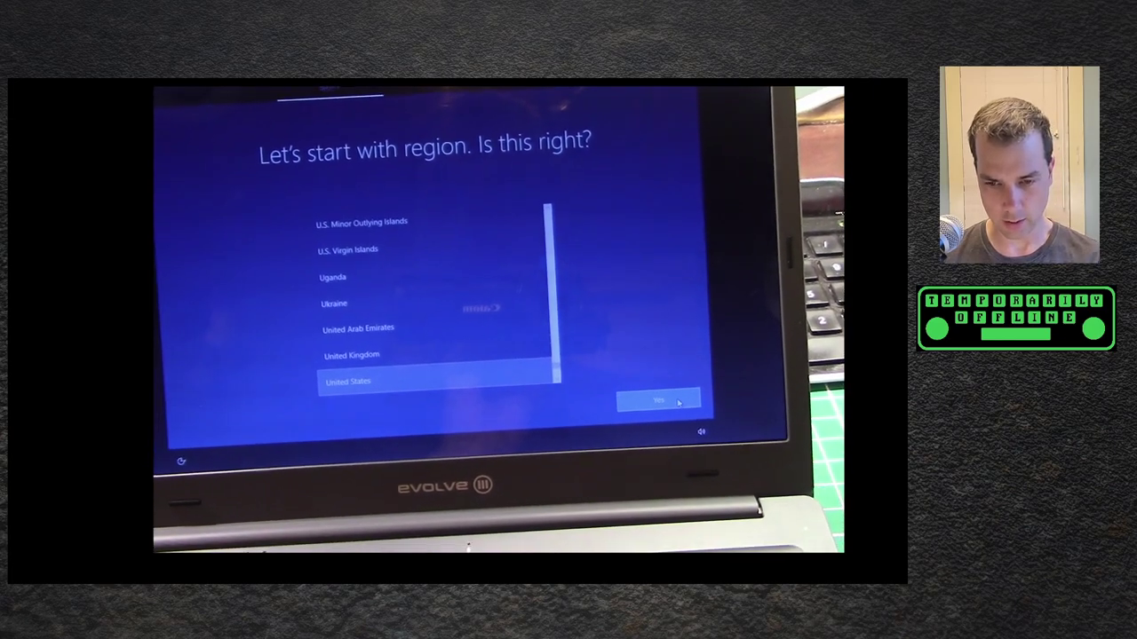
- Confirm United States region and keyboard layout, skip a second layout, and accept the license
{"action": "left_click", "coordinate": [681, 398]}
{"action": "left_click", "coordinate": [699, 449]}
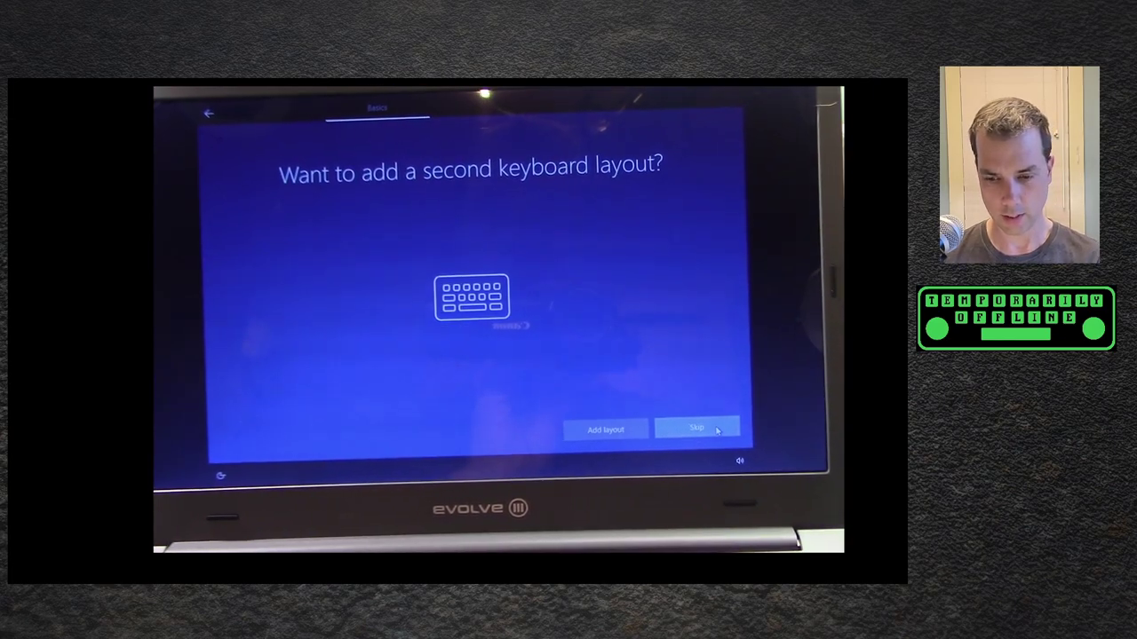
{"action": "left_click", "coordinate": [715, 429]}
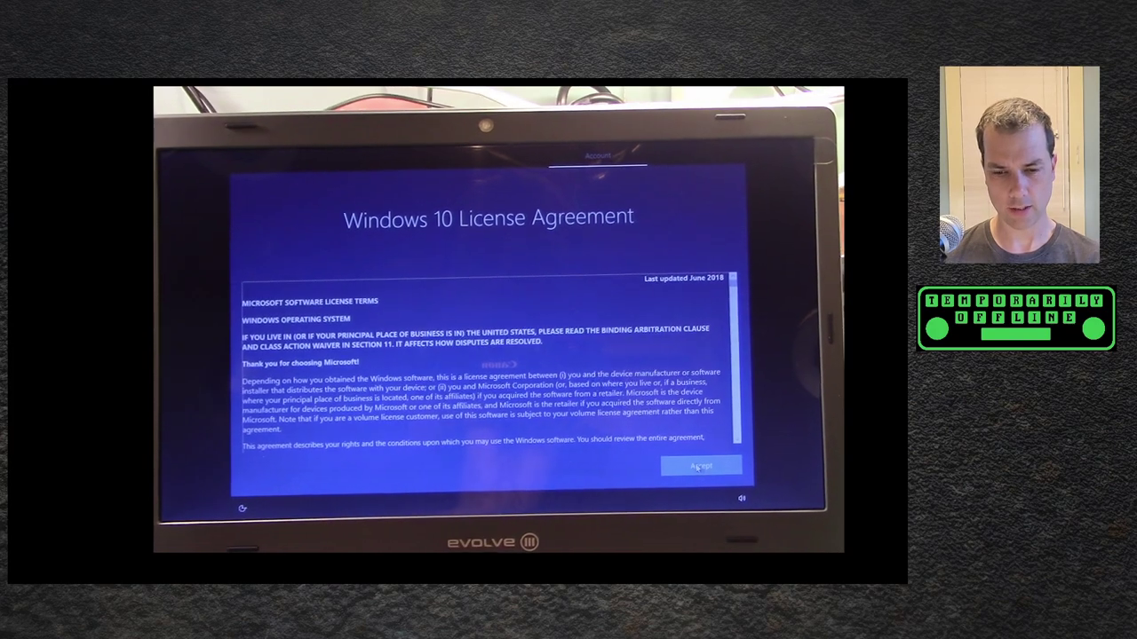
{"action": "left_click", "coordinate": [699, 469]}
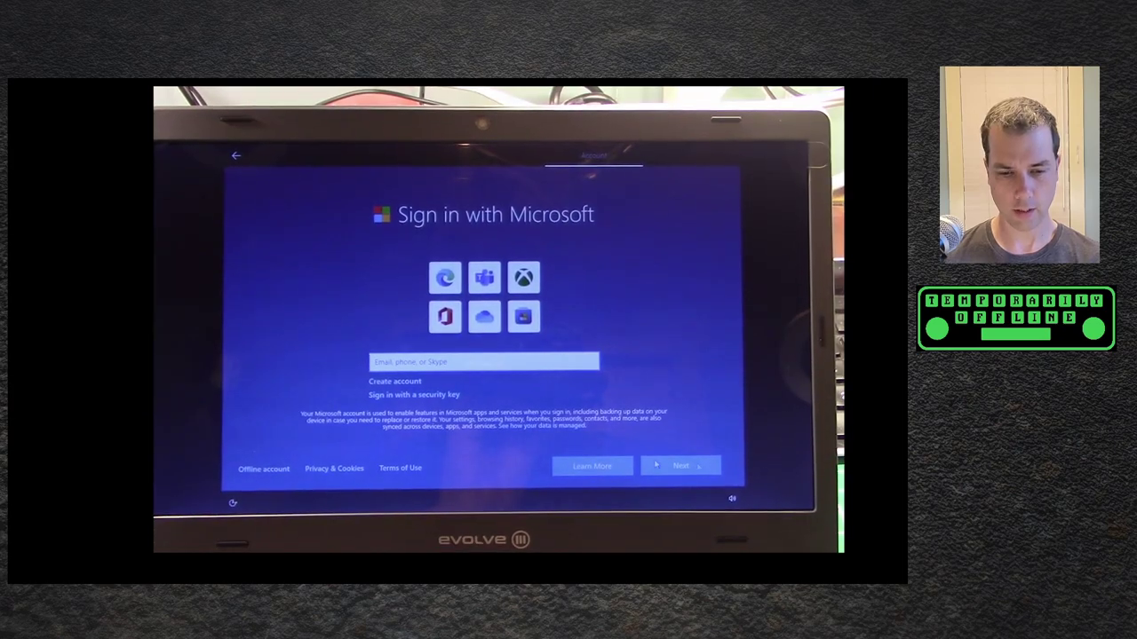
- Choose an offline account with the limited experience and enter a user name
{"action": "left_click", "coordinate": [266, 469]}
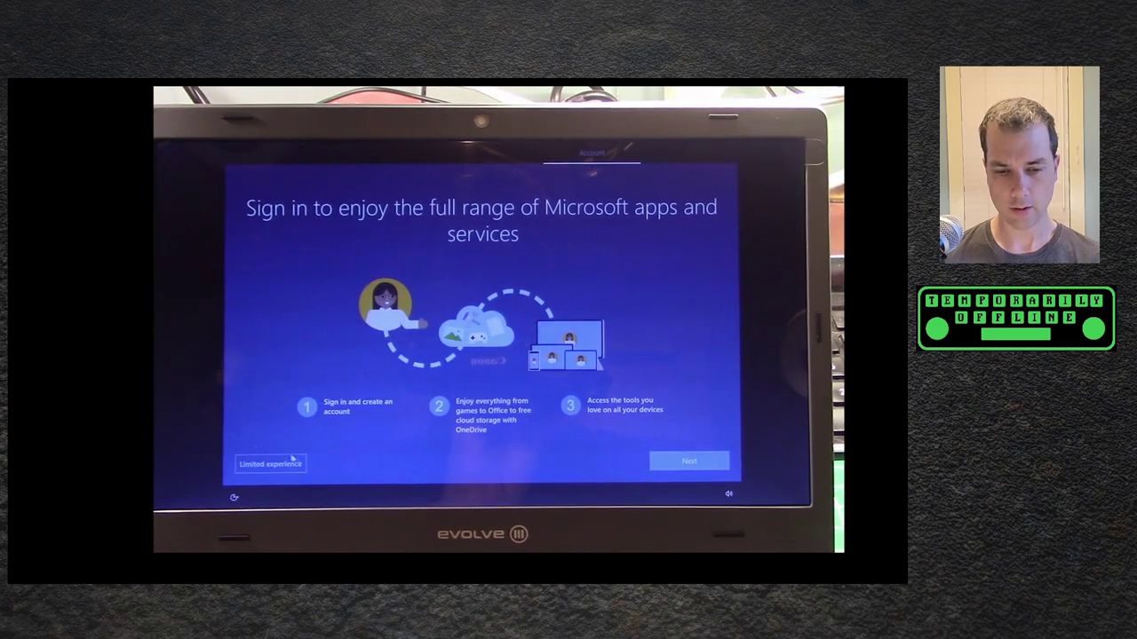
{"action": "left_click", "coordinate": [276, 463]}
{"action": "type", "text": "KM9G"}
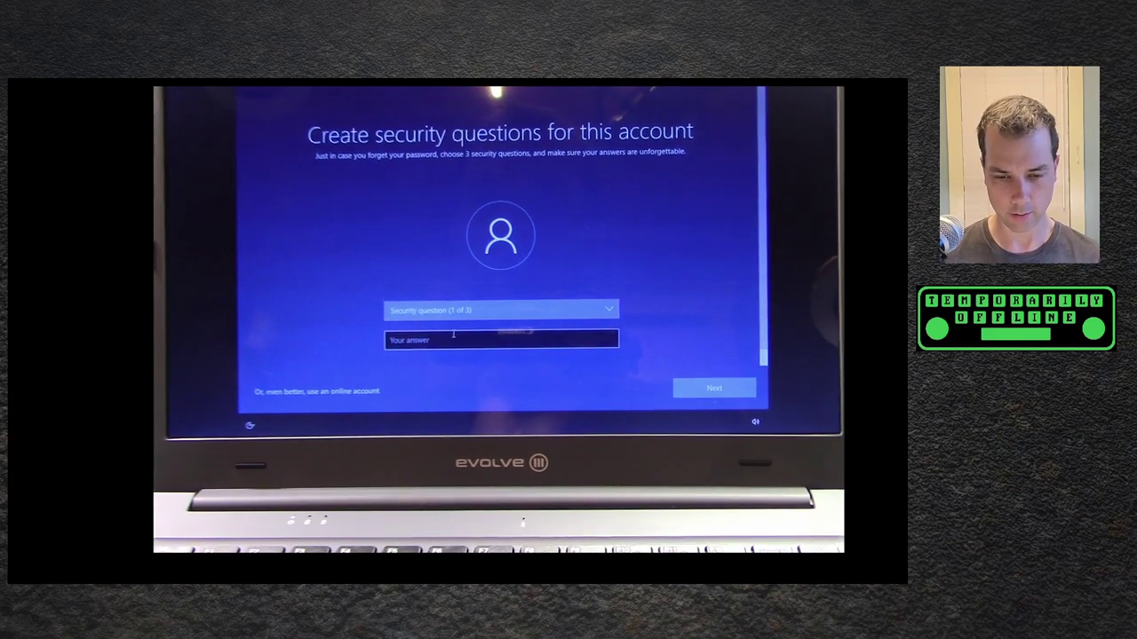
- Set the first security question to the first pet's name and enter its answer
{"action": "left_click", "coordinate": [449, 309]}
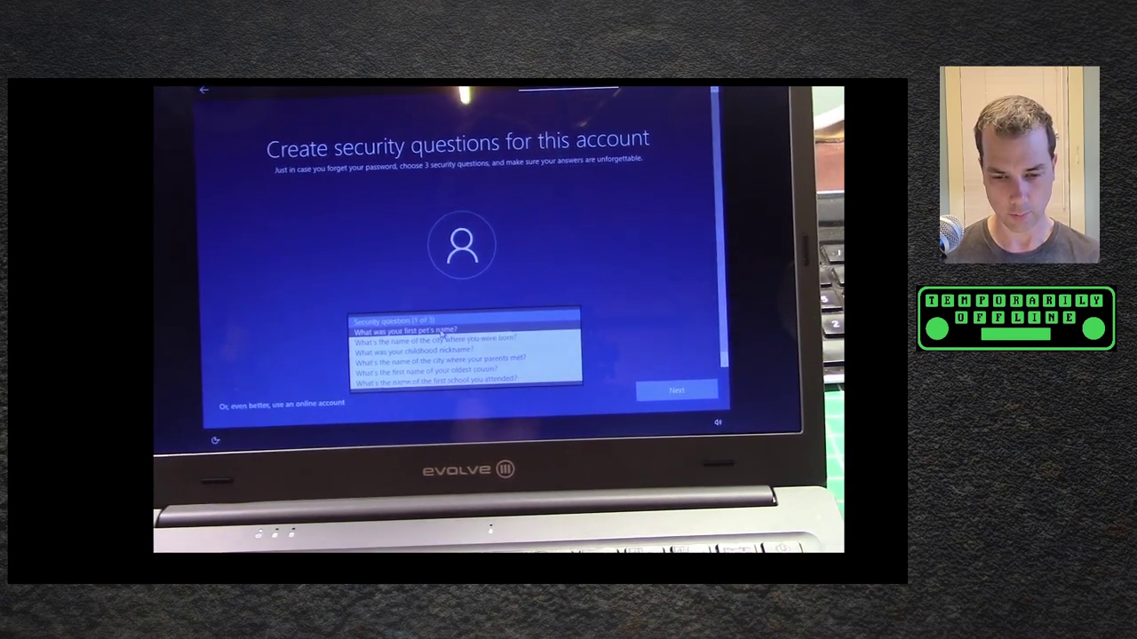
{"action": "left_click", "coordinate": [449, 323]}
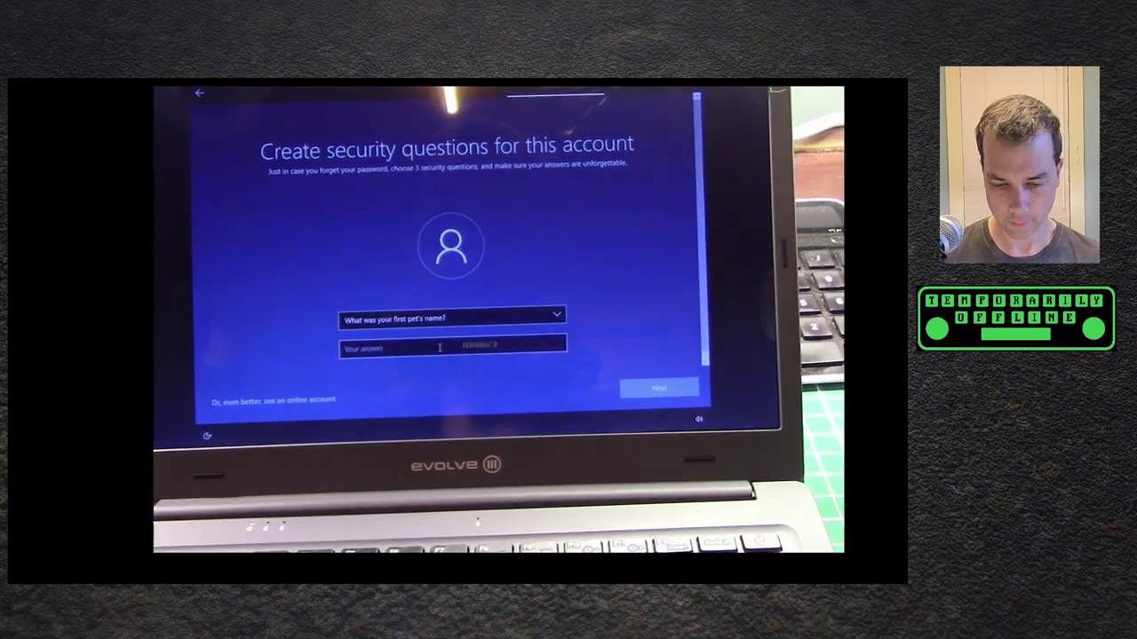
{"action": "left_click", "coordinate": [451, 346]}
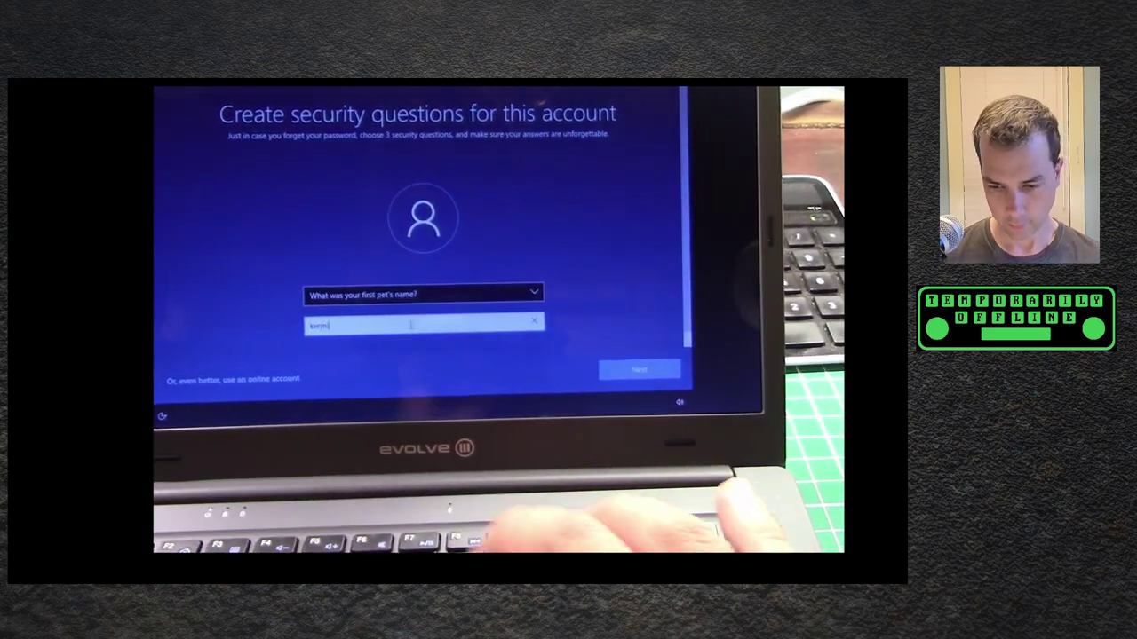
{"action": "left_click", "coordinate": [679, 387]}
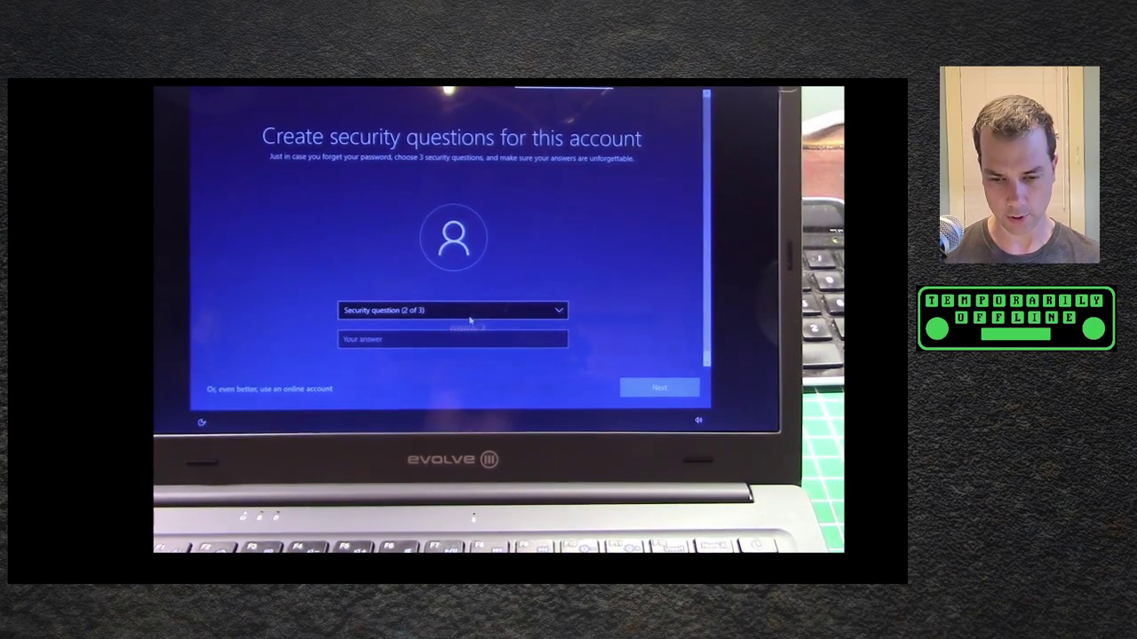
- Answer the childhood nickname and birth city security questions to finish the account
{"action": "left_click", "coordinate": [471, 316]}
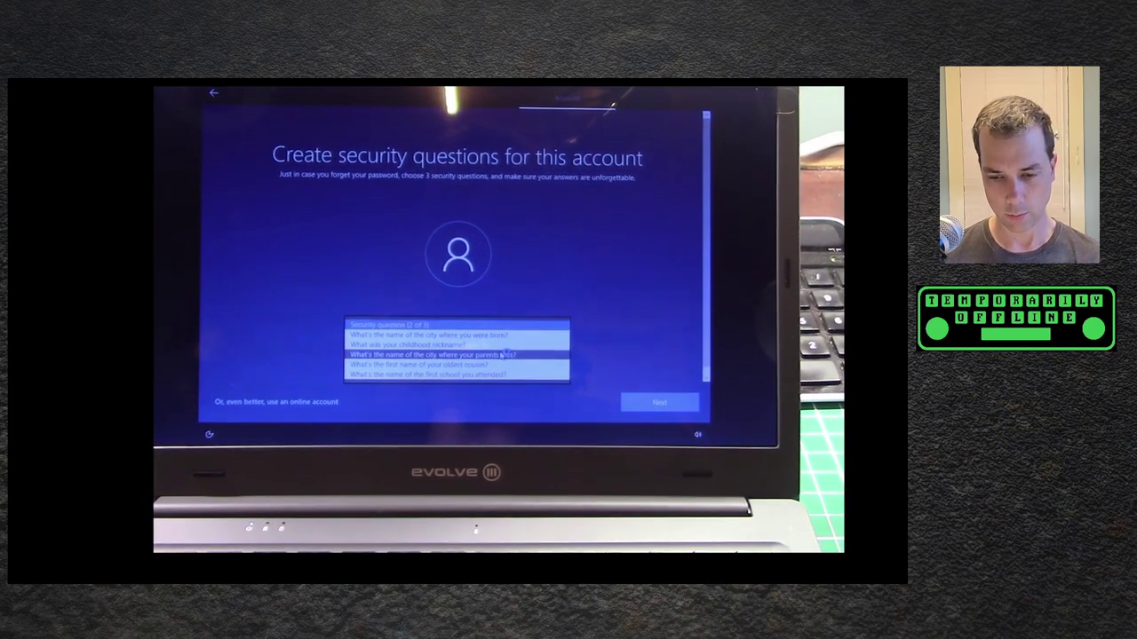
{"action": "left_click", "coordinate": [510, 352]}
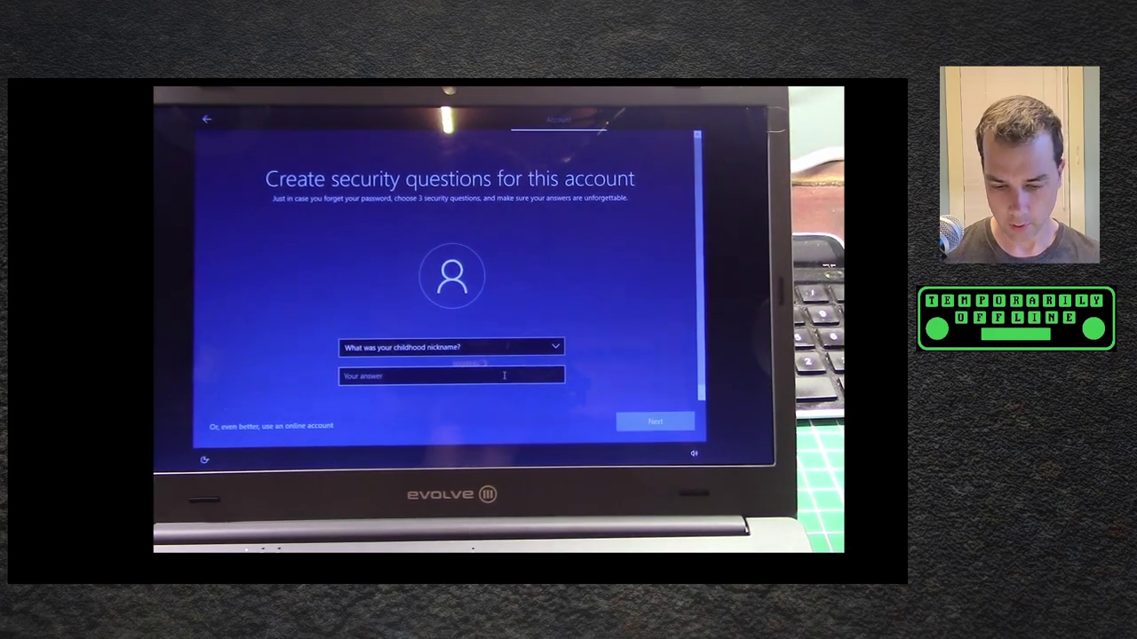
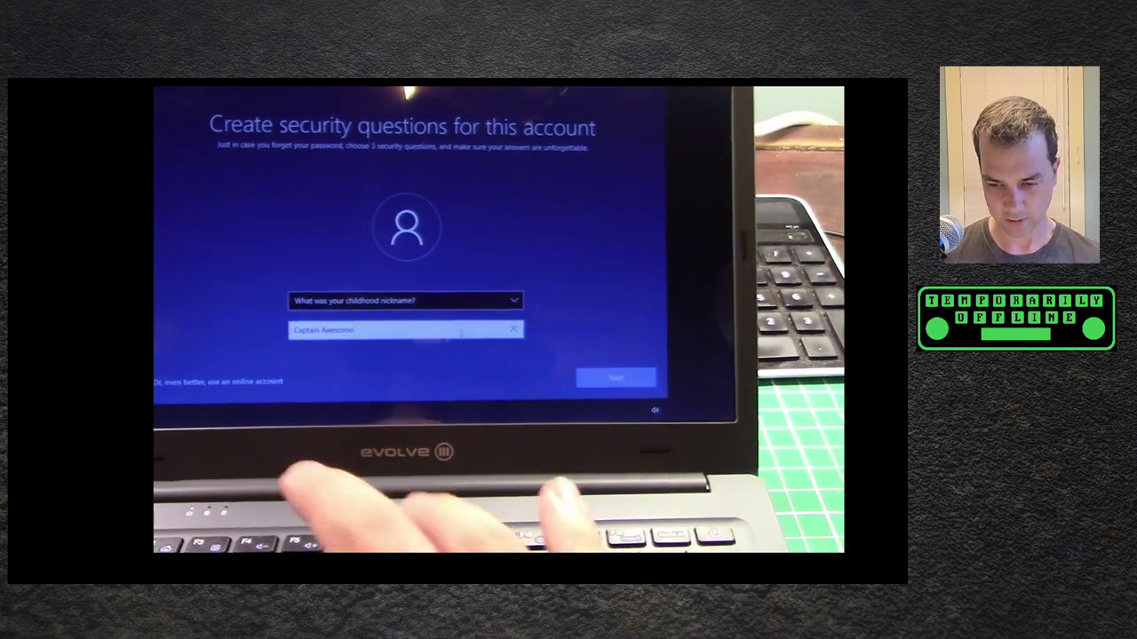
{"action": "key", "text": "Return"}
{"action": "left_click", "coordinate": [543, 334]}
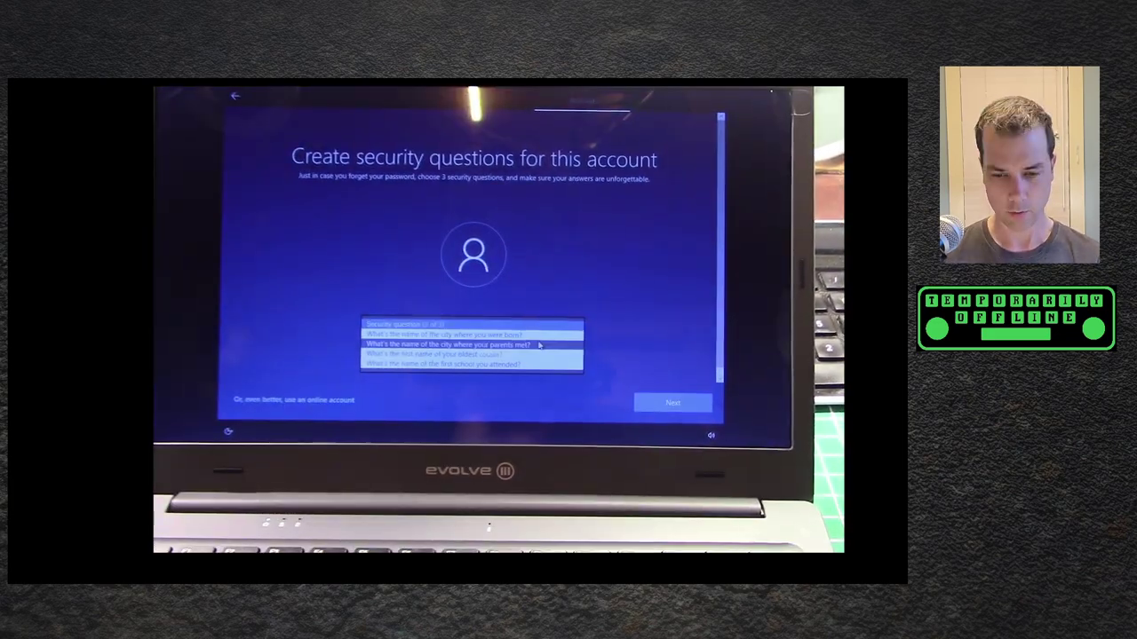
{"action": "left_click", "coordinate": [544, 339]}
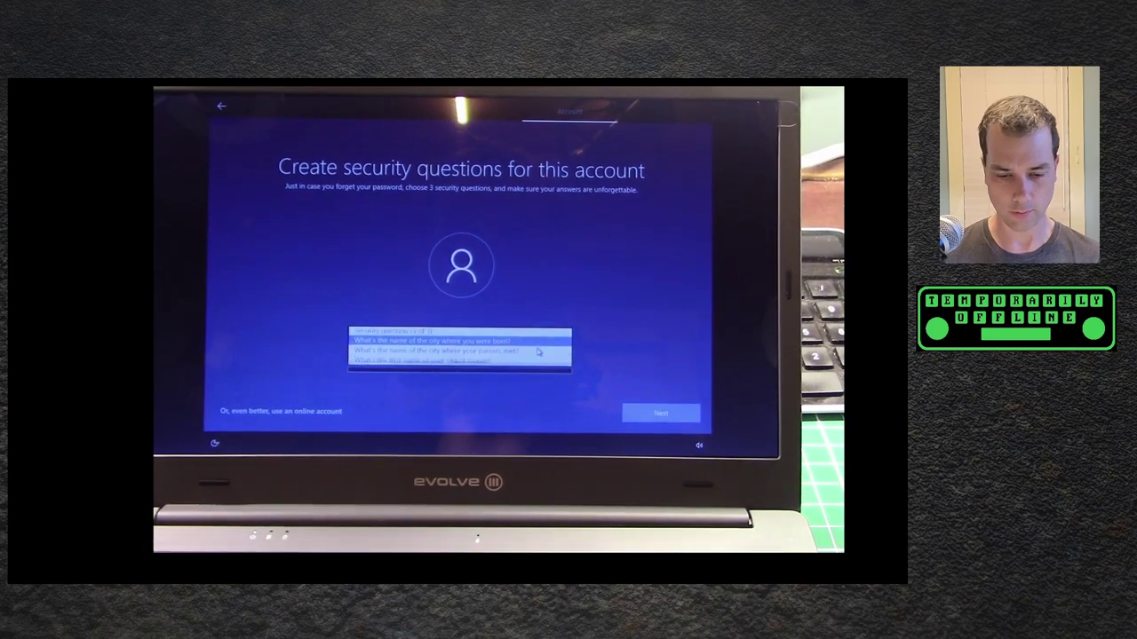
{"action": "left_click", "coordinate": [530, 360]}
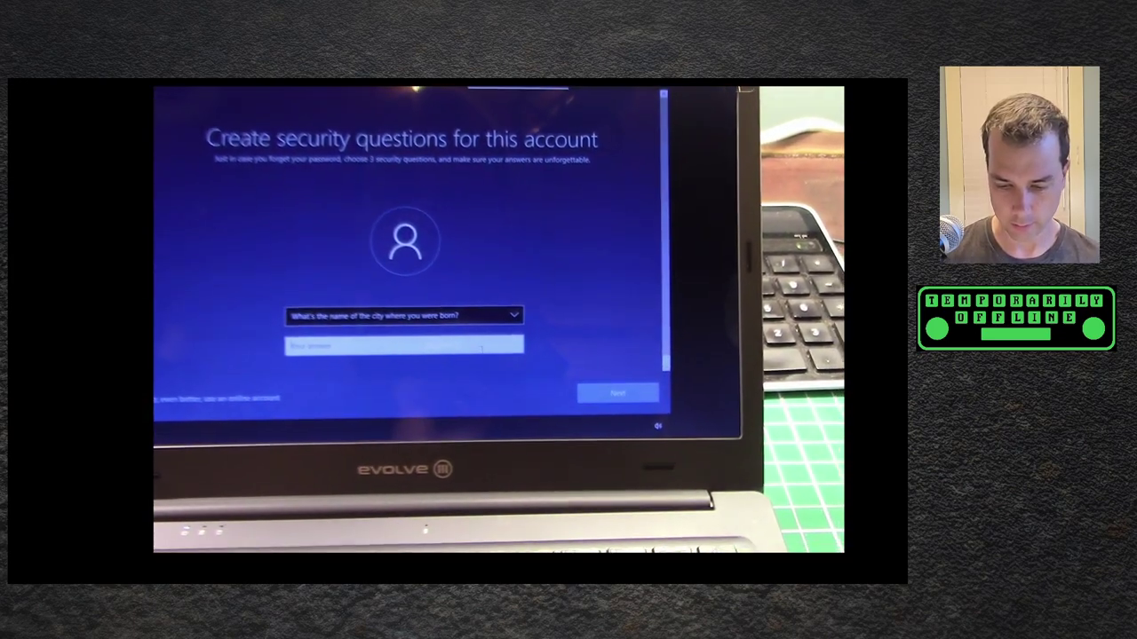
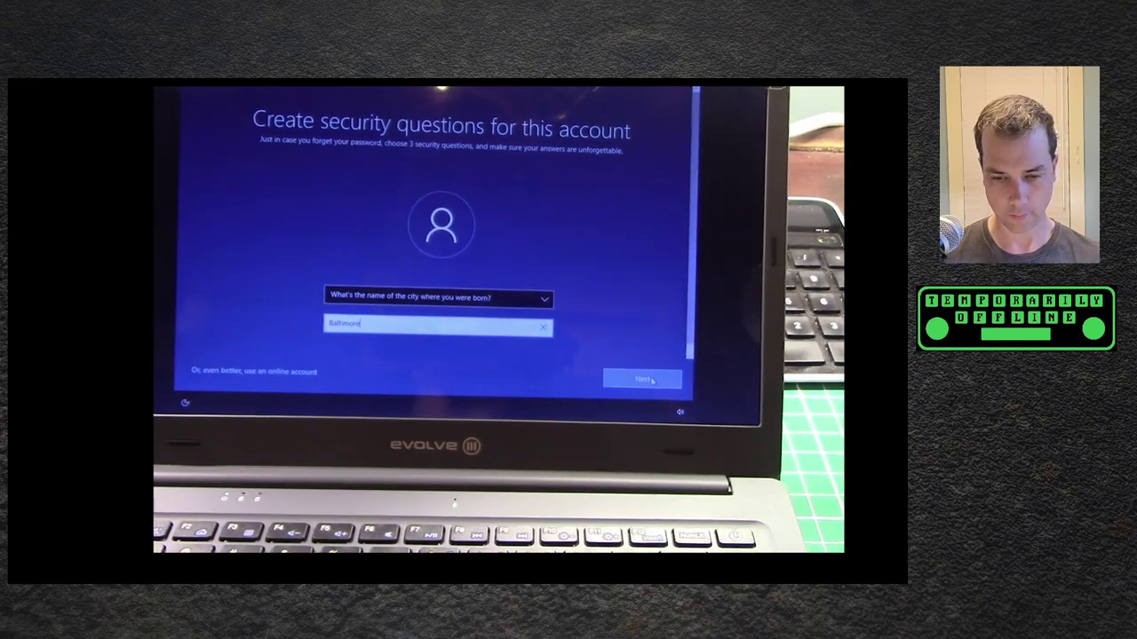
{"action": "key", "text": "Return"}
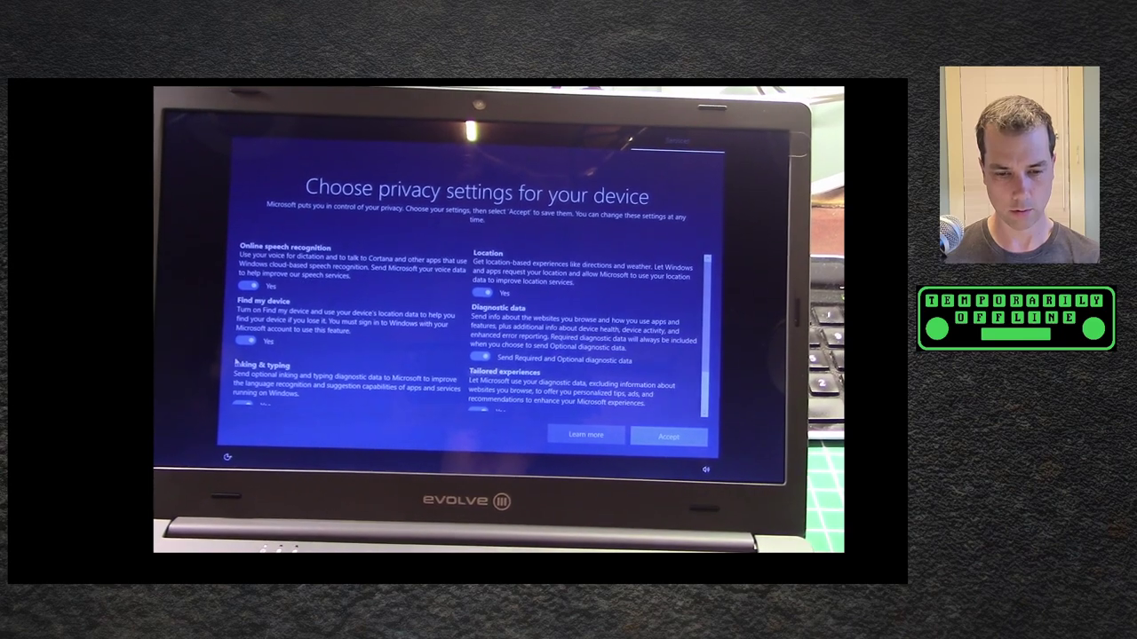
- Turn off Find my device and Location, then accept the privacy settings
{"action": "left_click", "coordinate": [248, 347]}
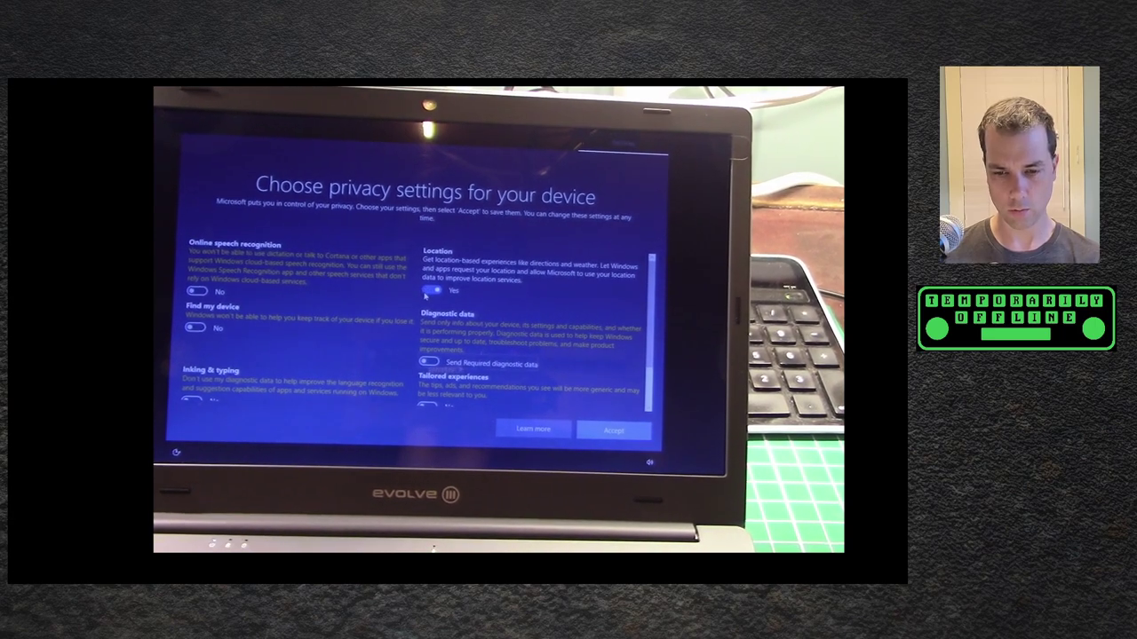
{"action": "left_click", "coordinate": [424, 291]}
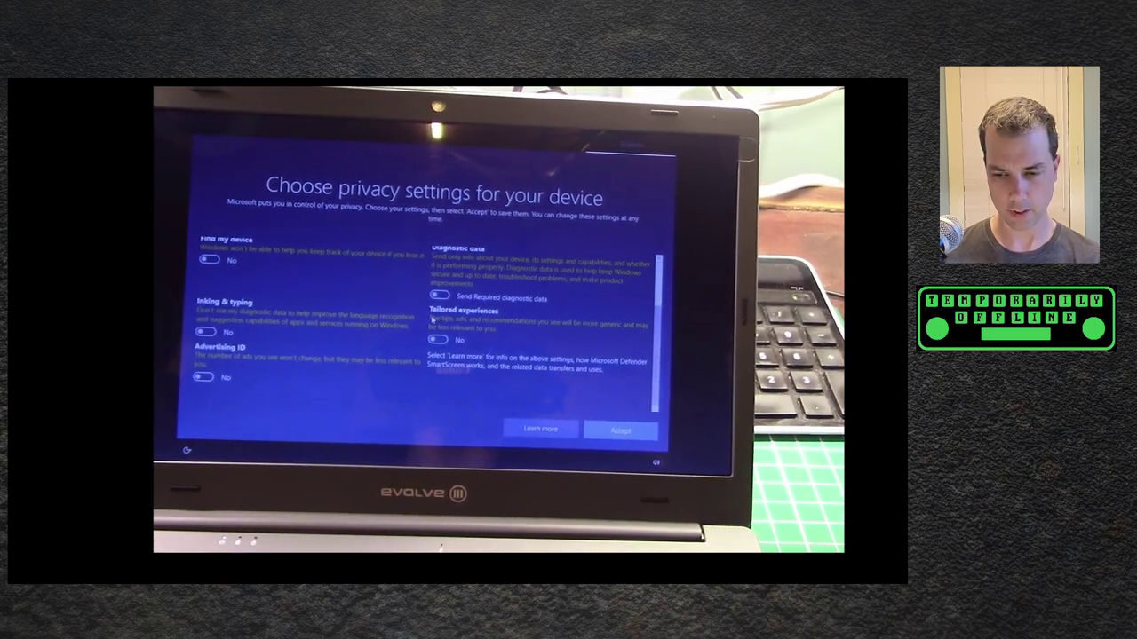
{"action": "left_click", "coordinate": [636, 427]}
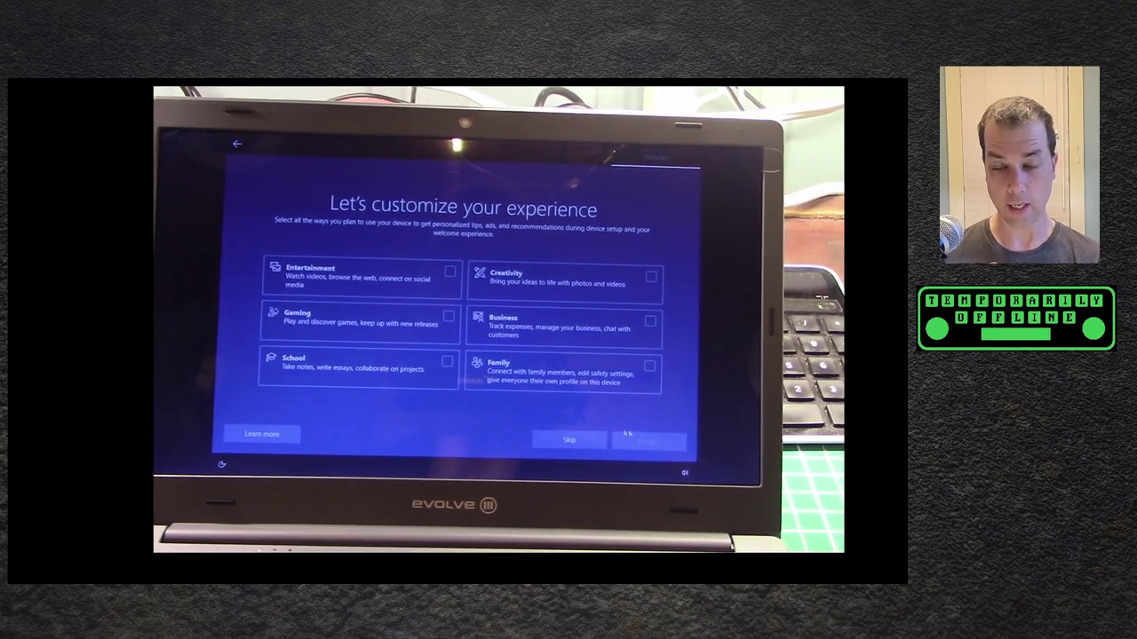
- Skip experience customisation and decline Cortana with Not now
{"action": "left_click", "coordinate": [572, 444]}
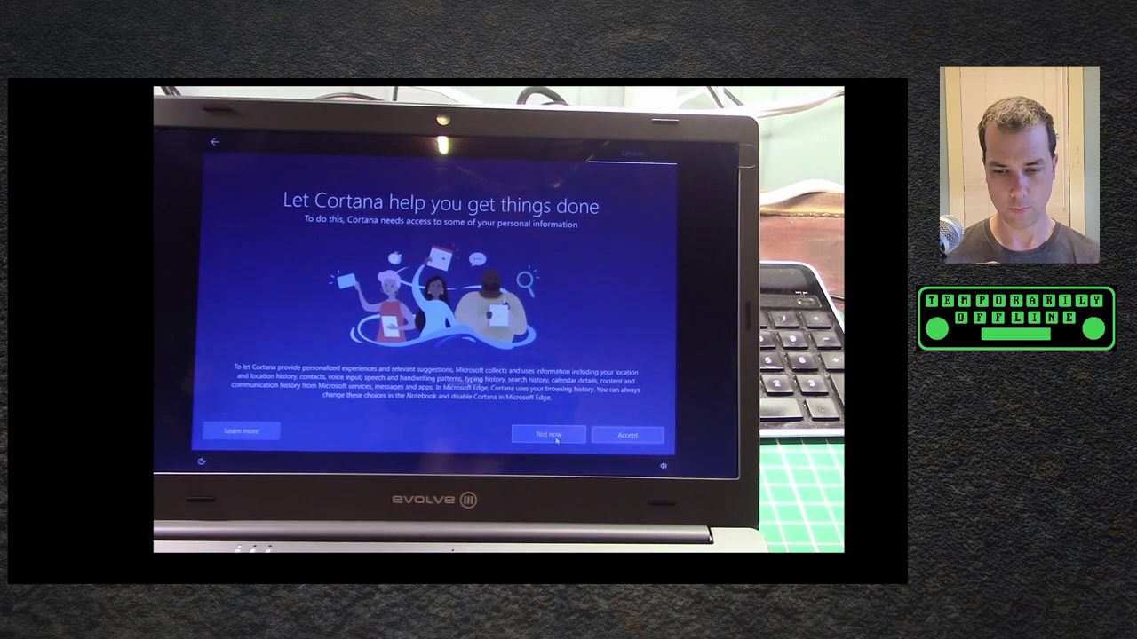
{"action": "left_click", "coordinate": [555, 444]}
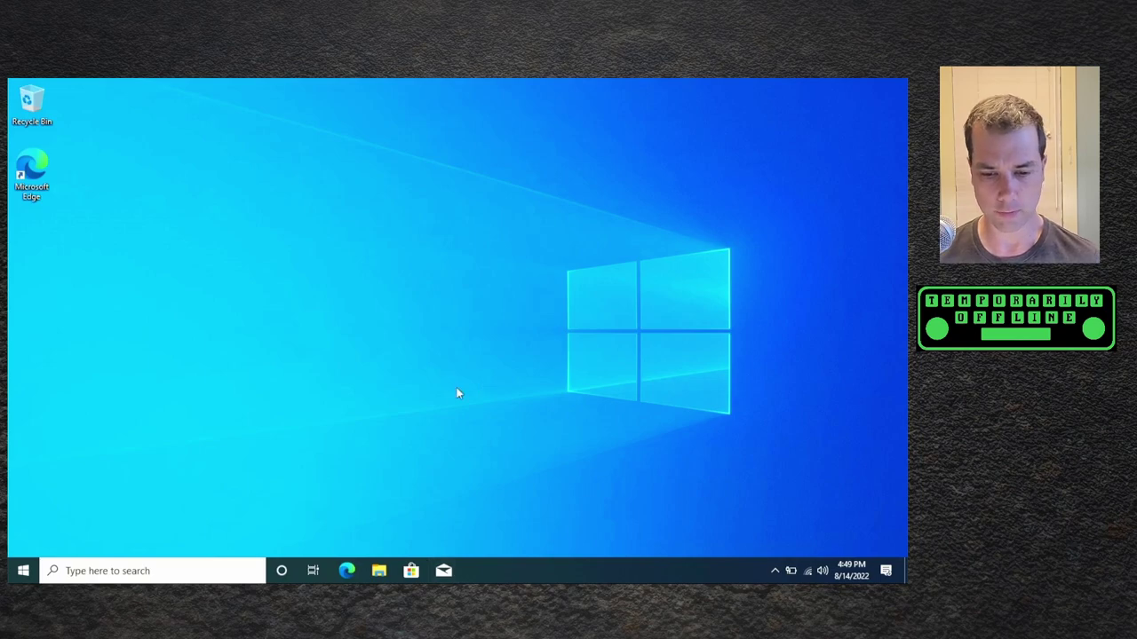
- View the laptop's basic system information via the quick-links menu and check This PC
{"action": "left_click", "coordinate": [18, 573]}
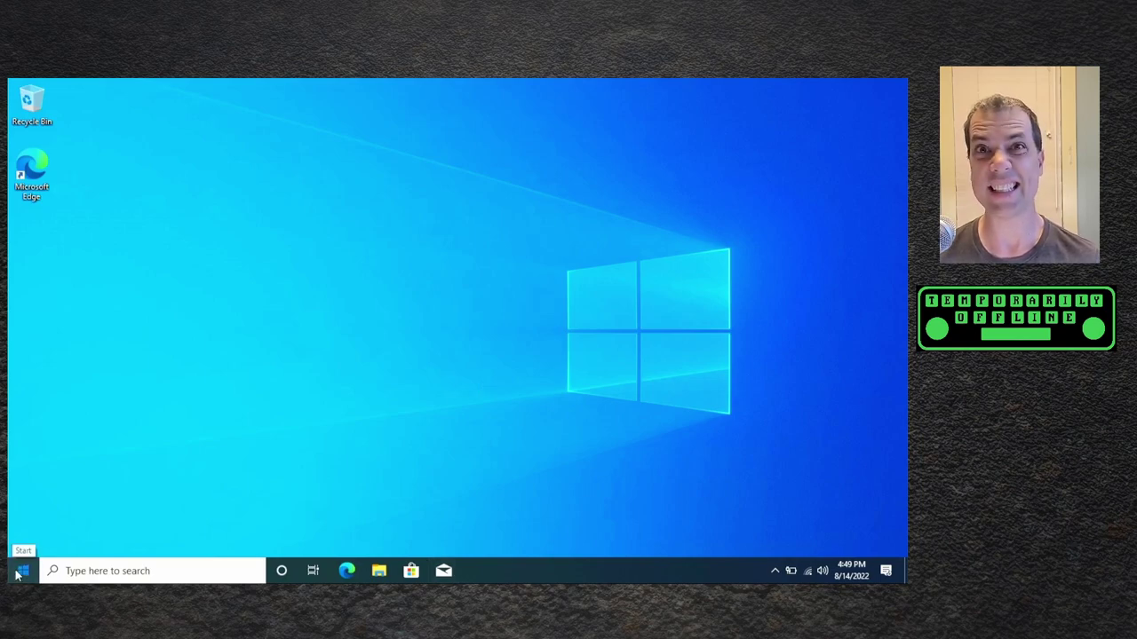
{"action": "right_click", "coordinate": [17, 573]}
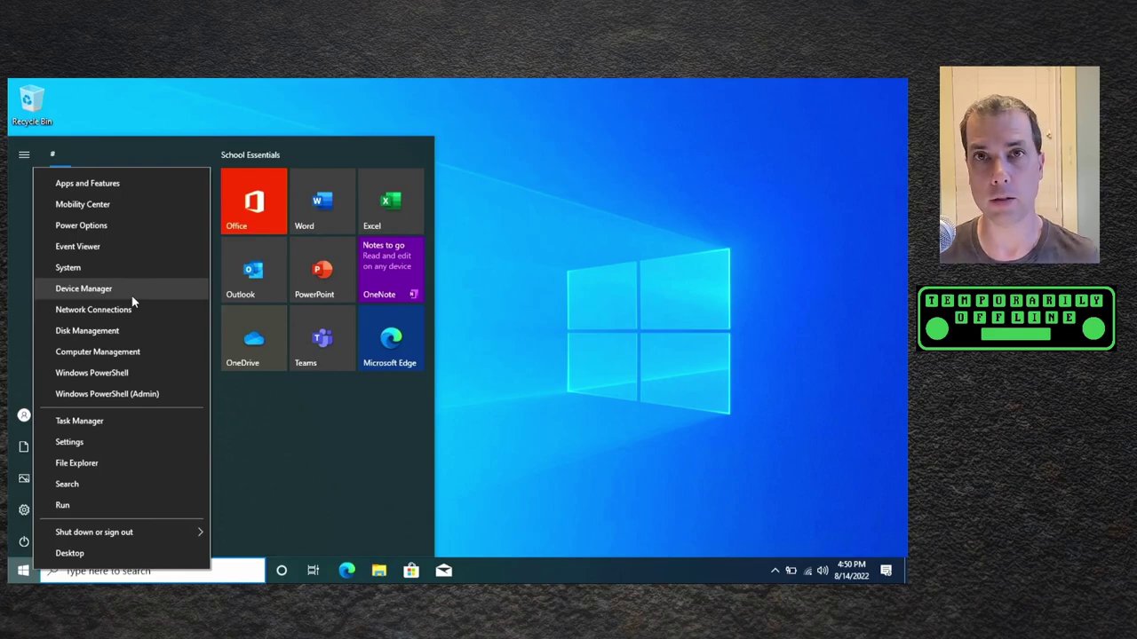
{"action": "key", "text": "y"}
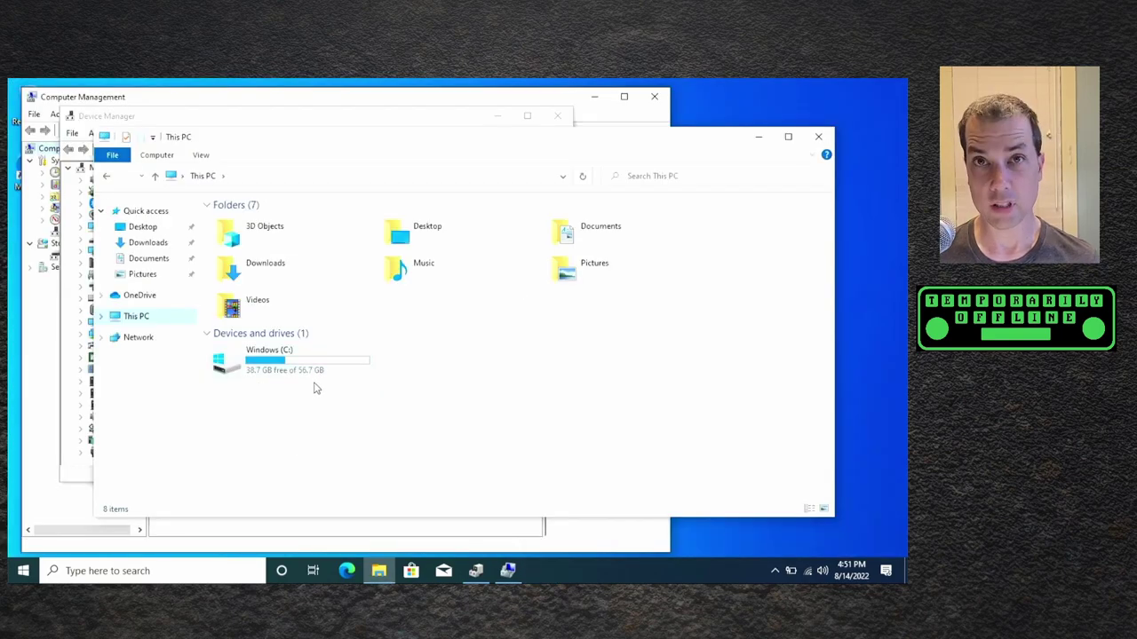
{"action": "left_click", "coordinate": [819, 139]}
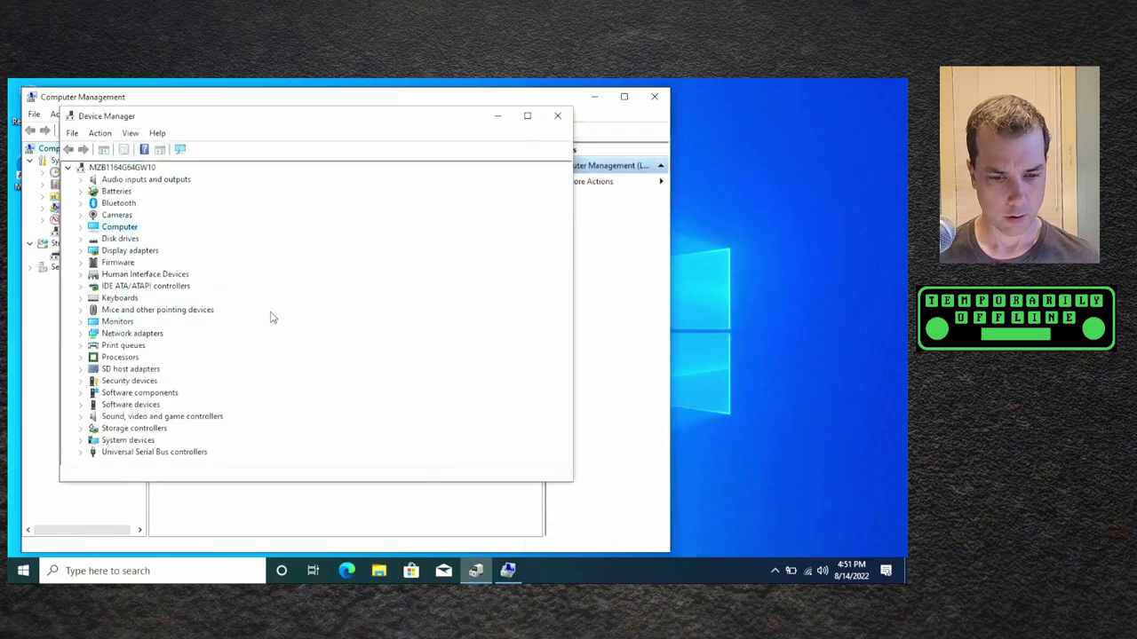
- Expand Processors to list CPU cores, close all windows, and reboot into BIOS with Delete
{"action": "left_click", "coordinate": [81, 358]}
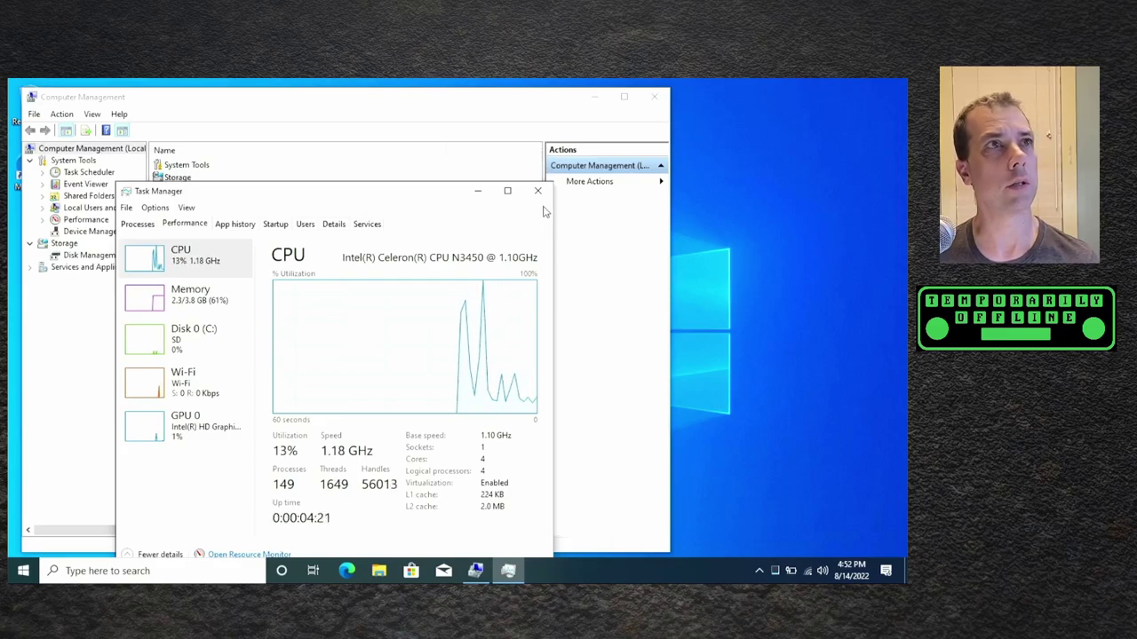
{"action": "left_click", "coordinate": [539, 192]}
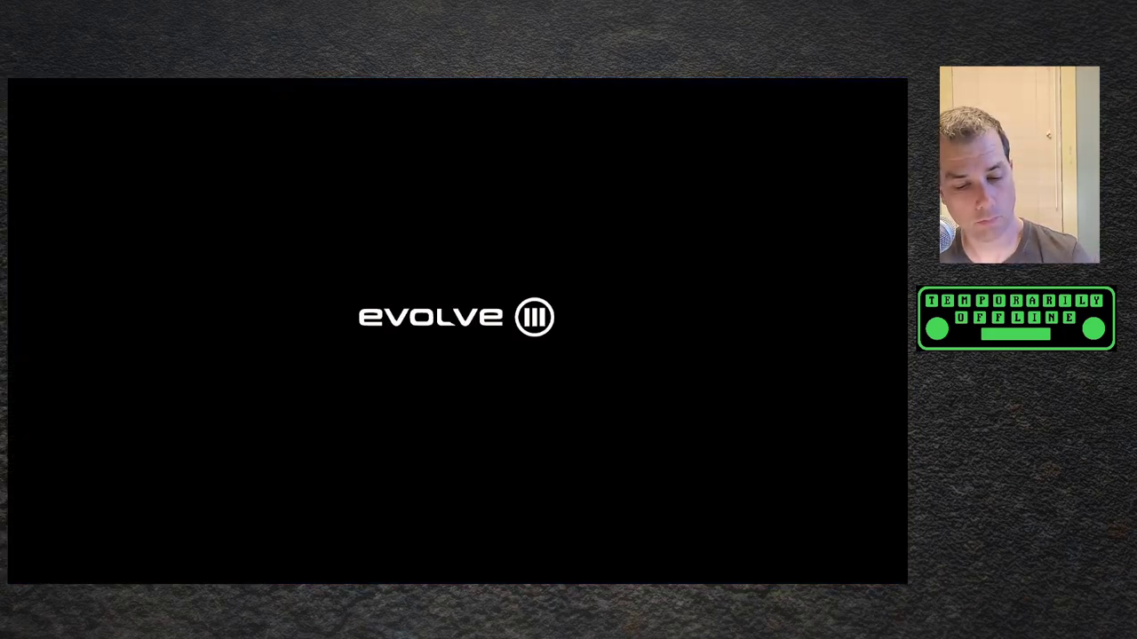
{"action": "key", "text": "Delete"}
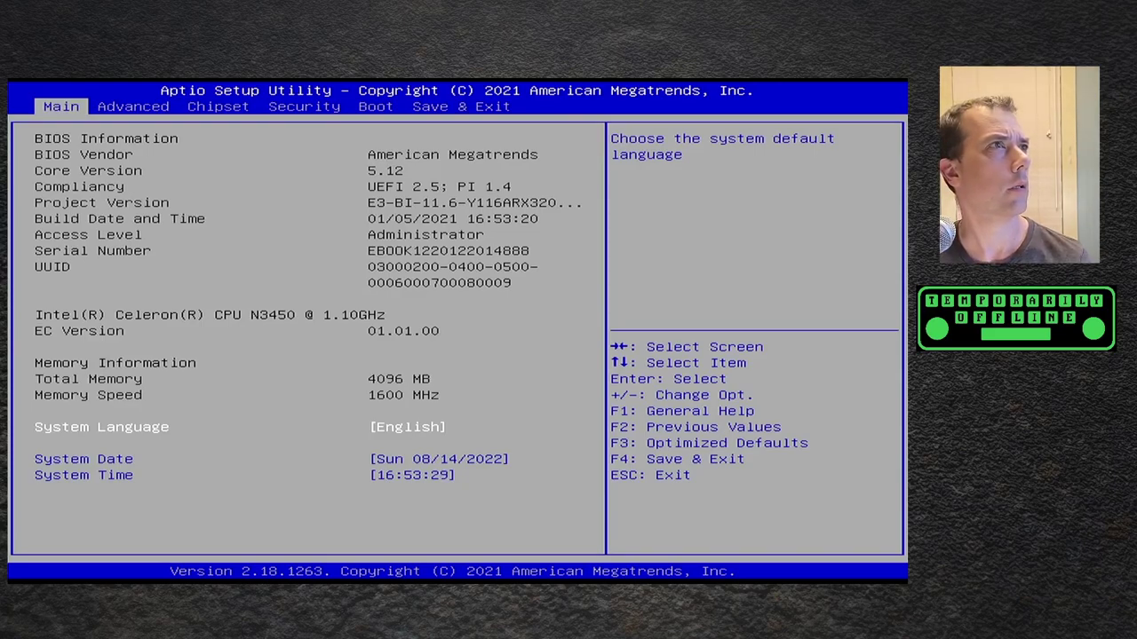
- Check Fast Boot, then boot override to UEFI: SanDisk, Partition 2 from Save & Exit
{"action": "key", "text": "Right"}
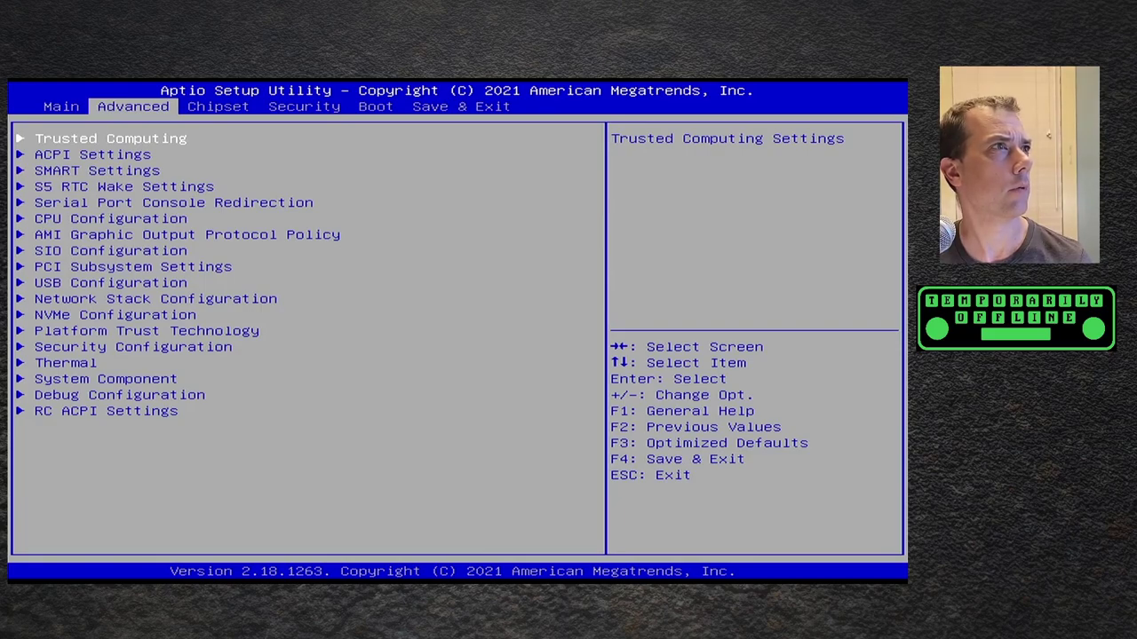
{"action": "key", "text": "Right"}
{"action": "key", "text": "Right"}
{"action": "key", "text": "Right"}
{"action": "key", "text": "Down"}
{"action": "key", "text": "Down"}
{"action": "key", "text": "Down"}
{"action": "key", "text": "Down"}
{"action": "key", "text": "Down"}
{"action": "key", "text": "Down"}
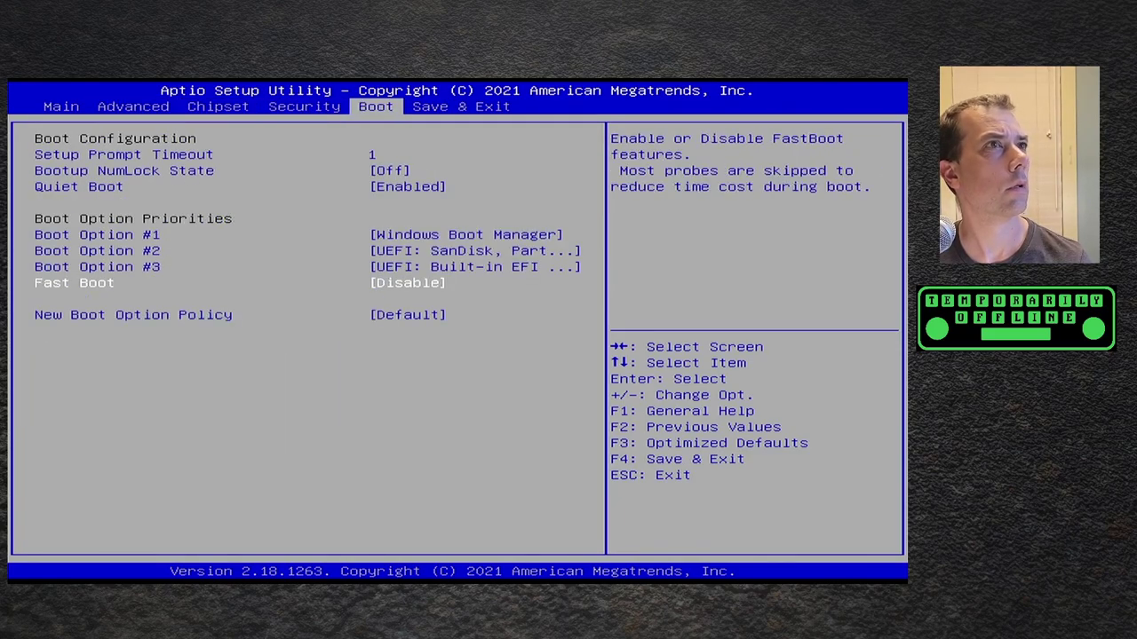
{"action": "key", "text": "Right"}
{"action": "key", "text": "Up"}
{"action": "key", "text": "Up"}
{"action": "key", "text": "Up"}
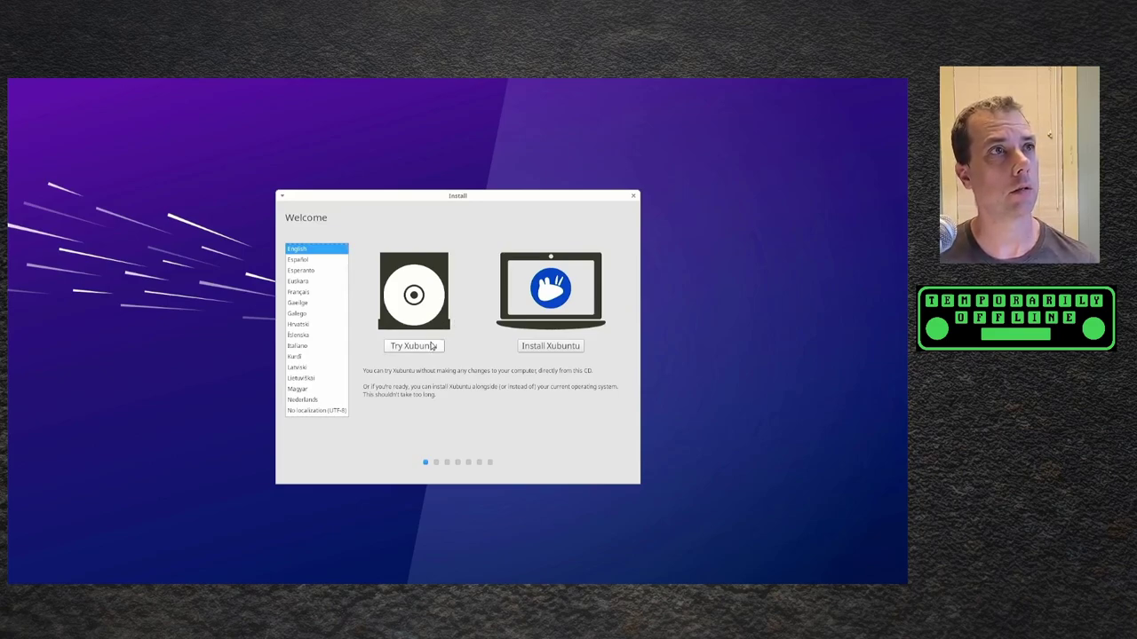
- Choose Try Xubuntu on the Welcome screen to load the live desktop
{"action": "left_click", "coordinate": [432, 346]}
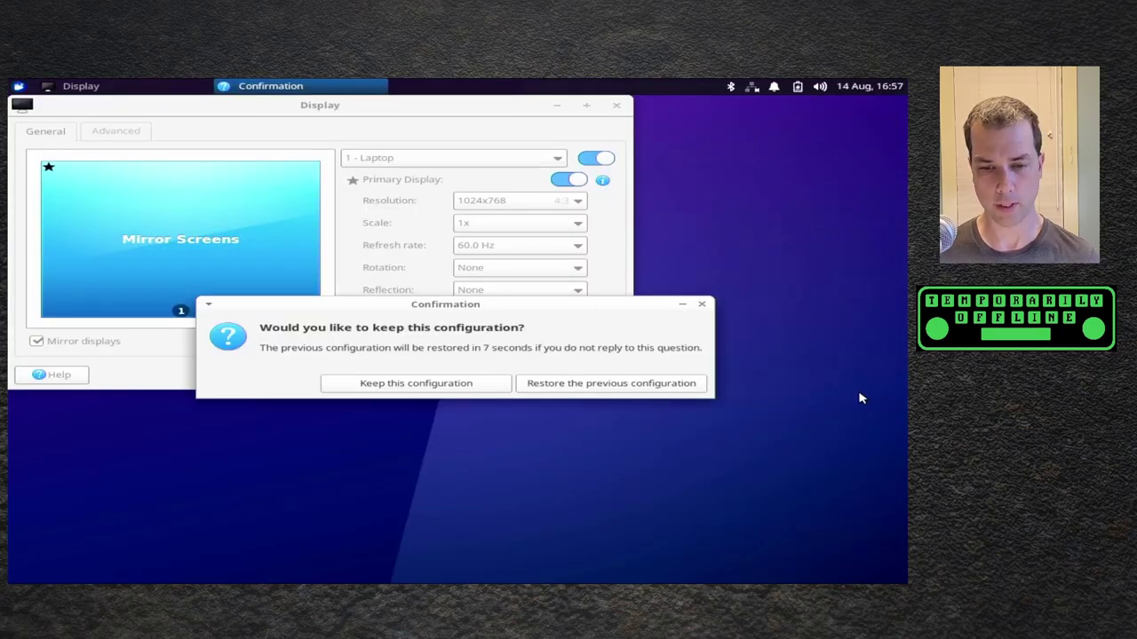
- Switch the laptop display to 1366x768, keep the configuration, and close Display settings
{"action": "left_click", "coordinate": [471, 384]}
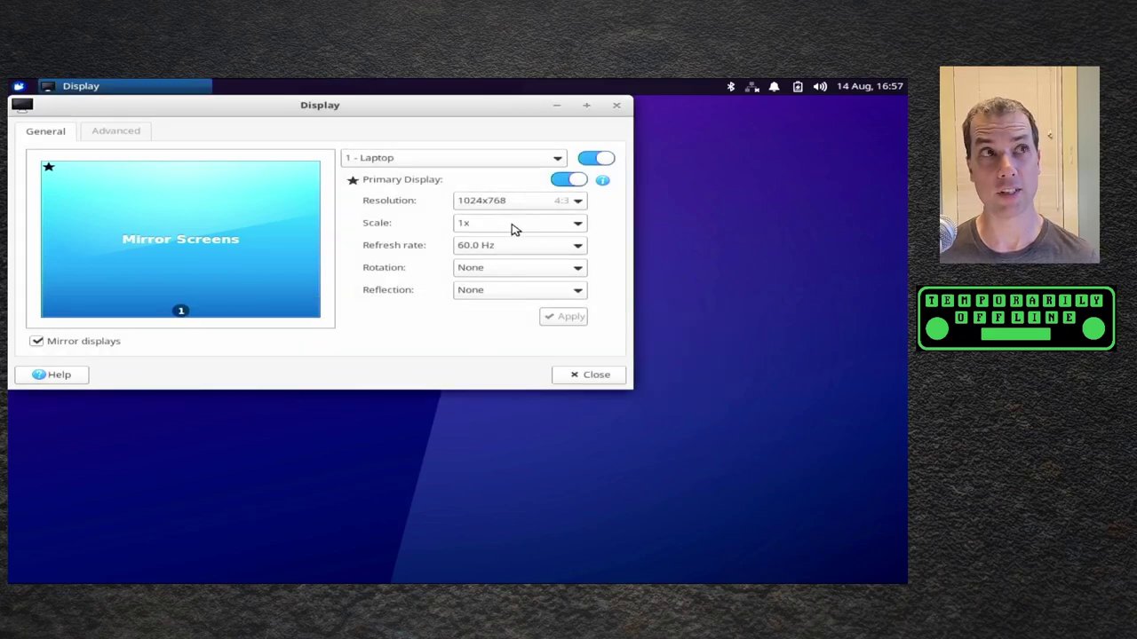
{"action": "left_click", "coordinate": [528, 202]}
{"action": "left_click", "coordinate": [530, 204]}
{"action": "left_click", "coordinate": [482, 388]}
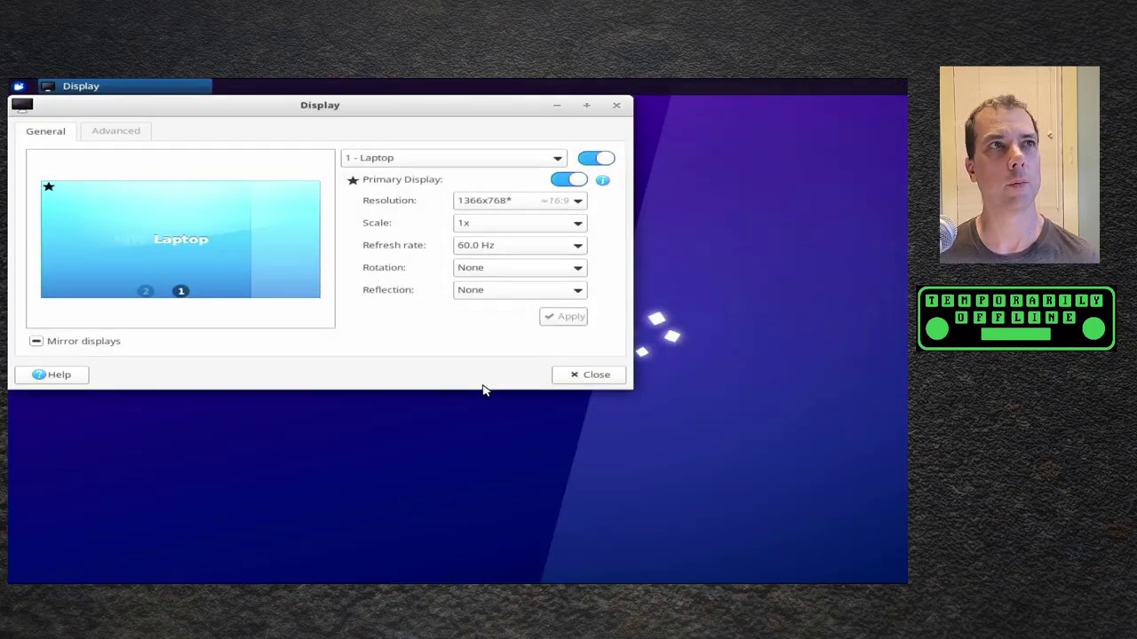
{"action": "left_click", "coordinate": [520, 201]}
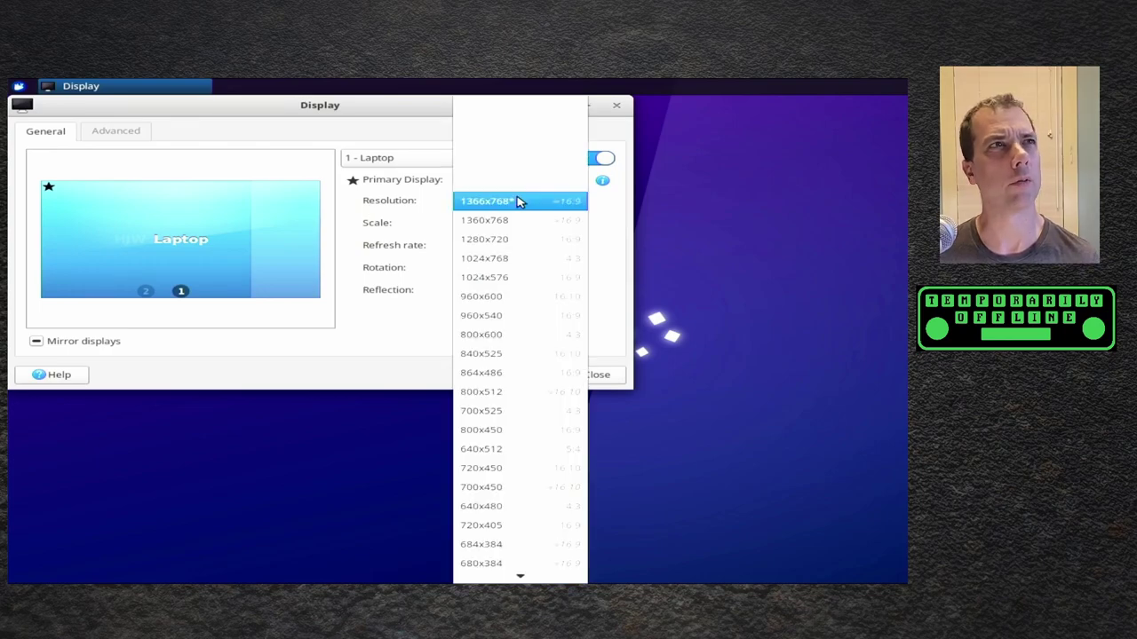
{"action": "left_click", "coordinate": [521, 201]}
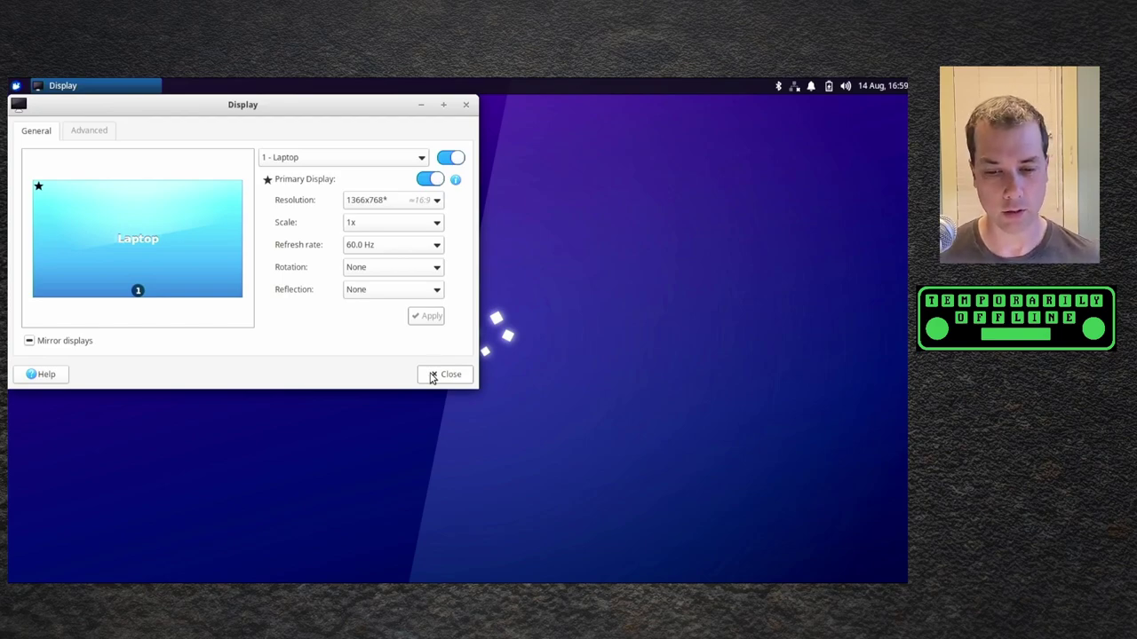
{"action": "left_click", "coordinate": [449, 373]}
- Glance at network connections, then launch Additional Drivers from the Whisker Menu's Settings
{"action": "left_click", "coordinate": [797, 88]}
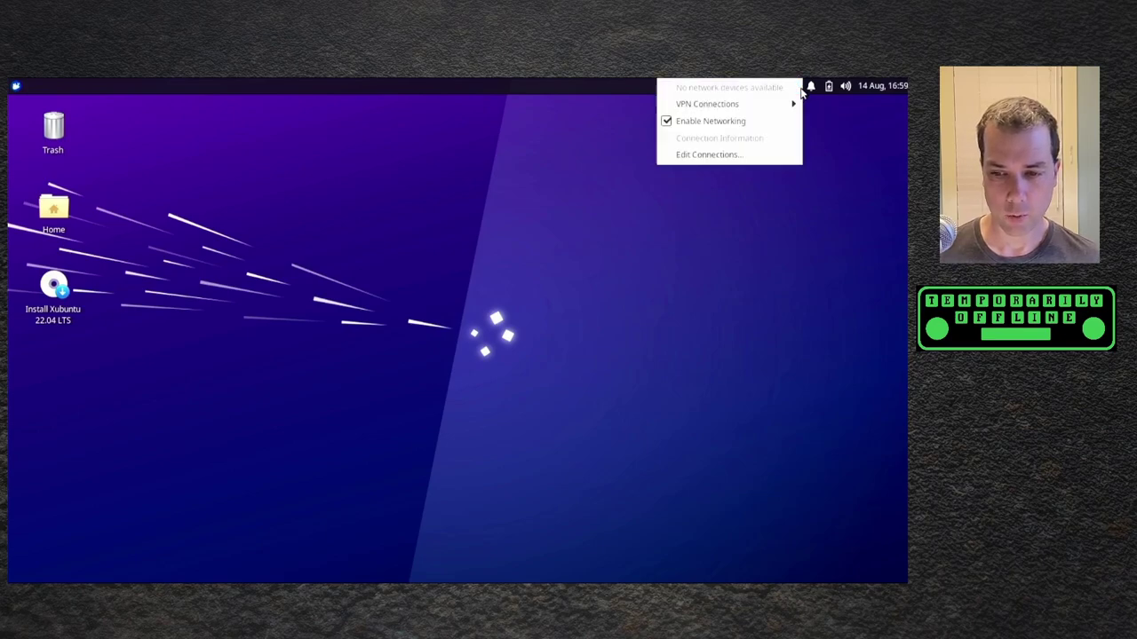
{"action": "left_click", "coordinate": [636, 204]}
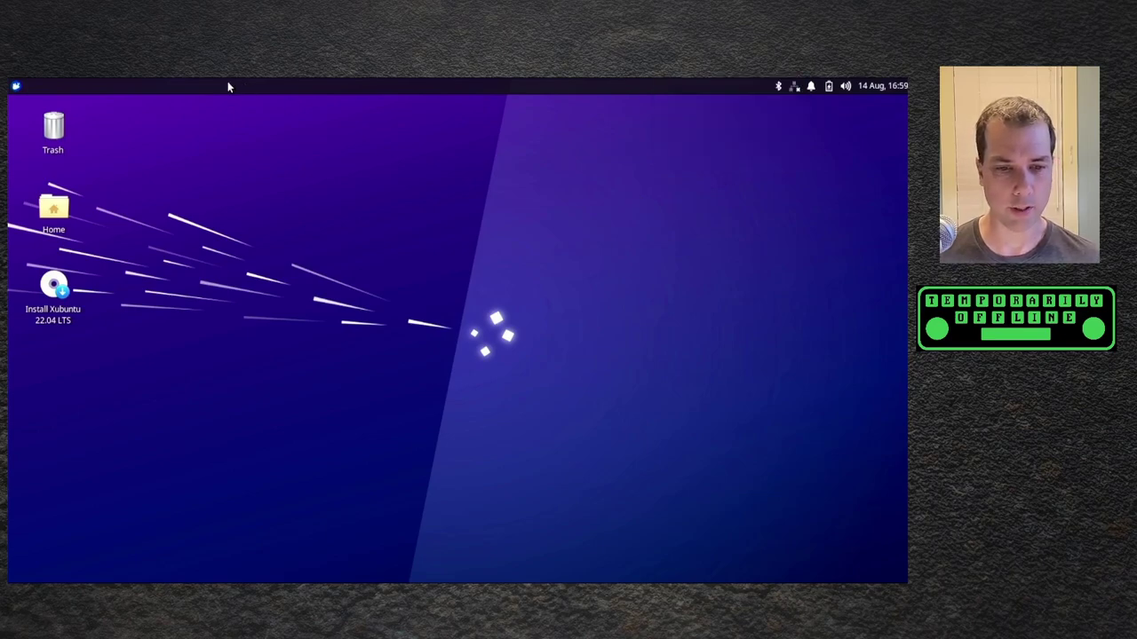
{"action": "left_click", "coordinate": [17, 87]}
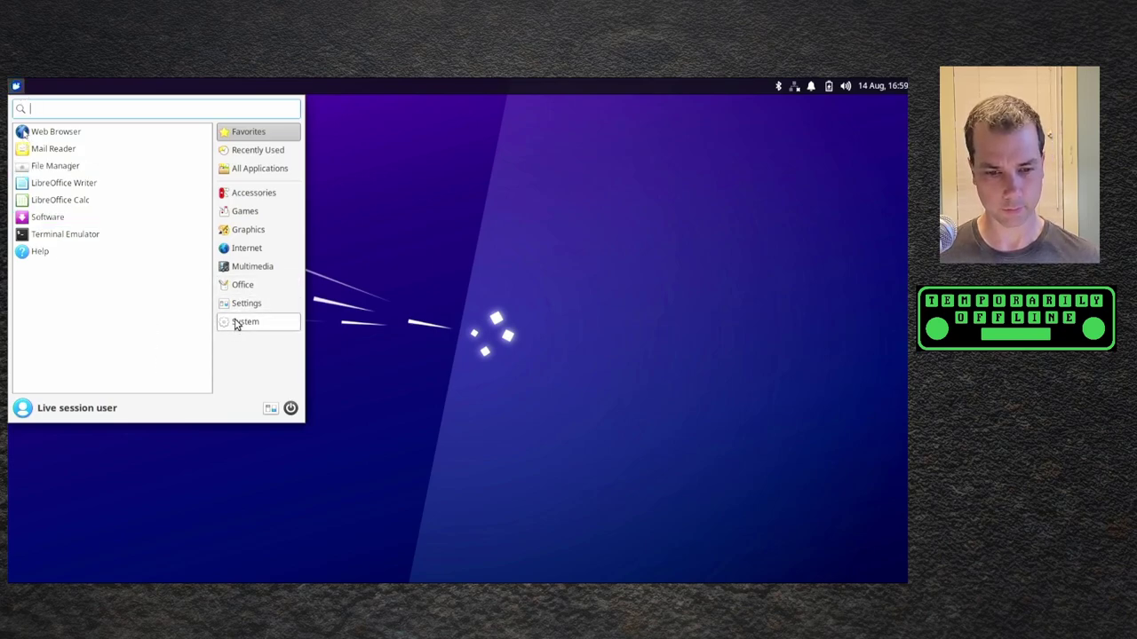
{"action": "left_click", "coordinate": [237, 323]}
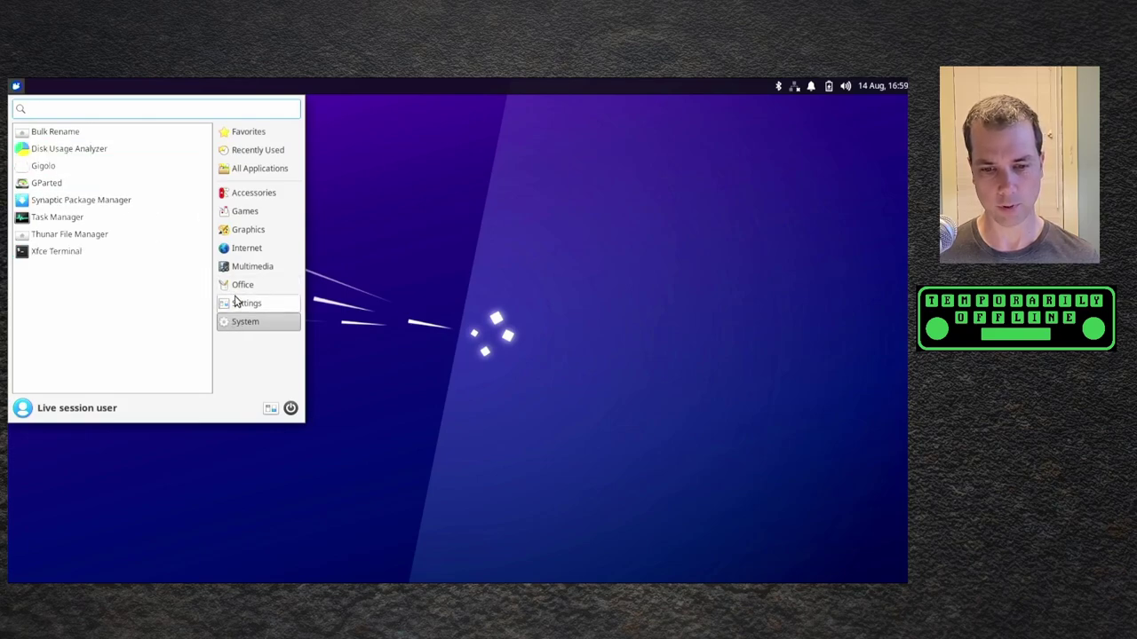
{"action": "left_click", "coordinate": [238, 303]}
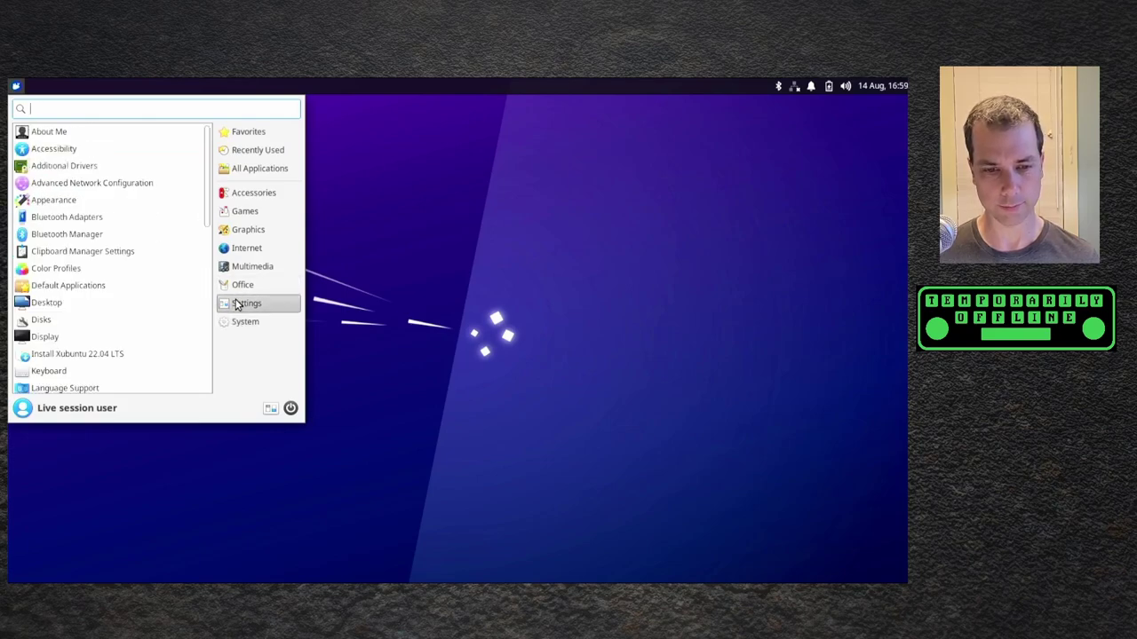
{"action": "left_click", "coordinate": [108, 168]}
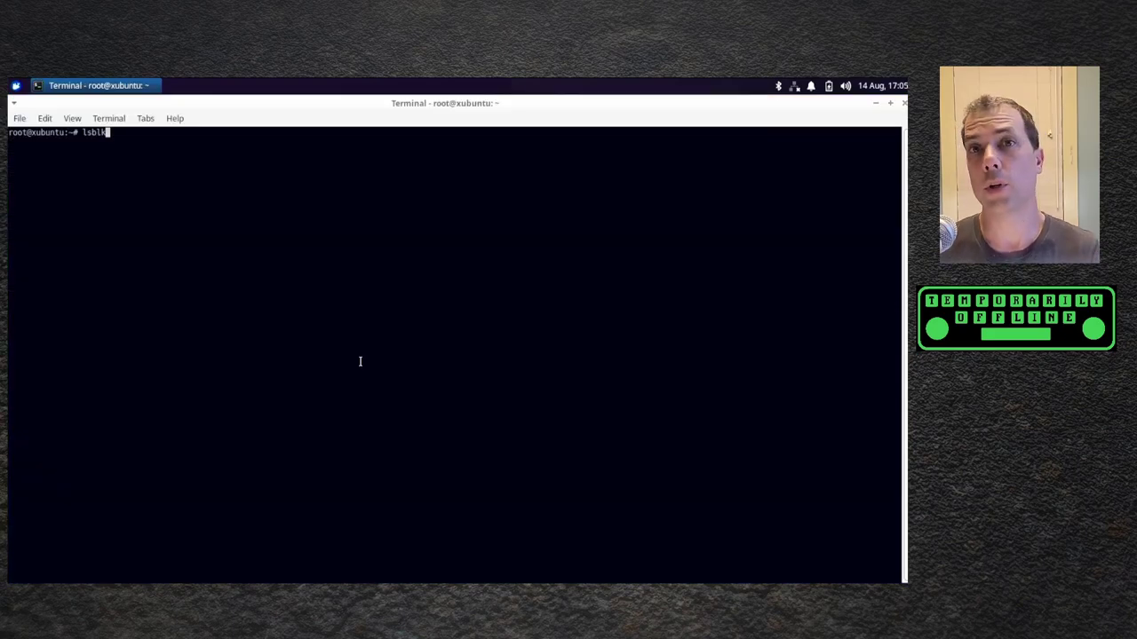
- Run lsblk to list the 57.6G eMMC mmcblk0 partitions and the sda and sdb drives
{"action": "key", "text": "Return"}
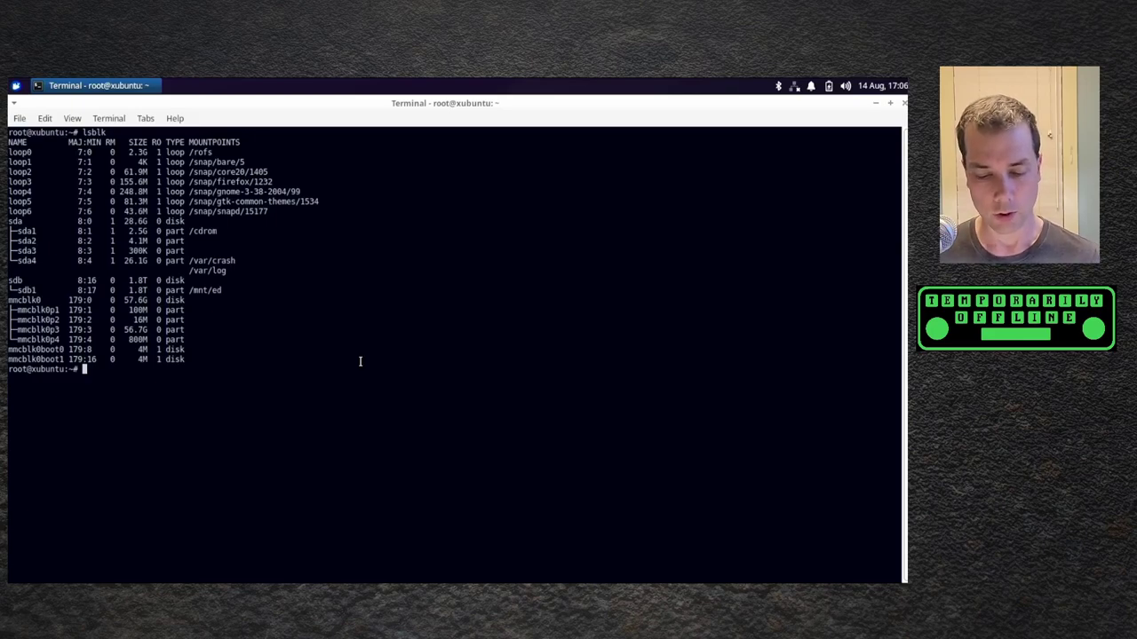
- Enter 'dd if=/dev/mmcblk0 bs=64k | gzip -c > /mnt/ed/evolve.img.gz' at the terminal prompt
{"action": "type", "text": "dd "}
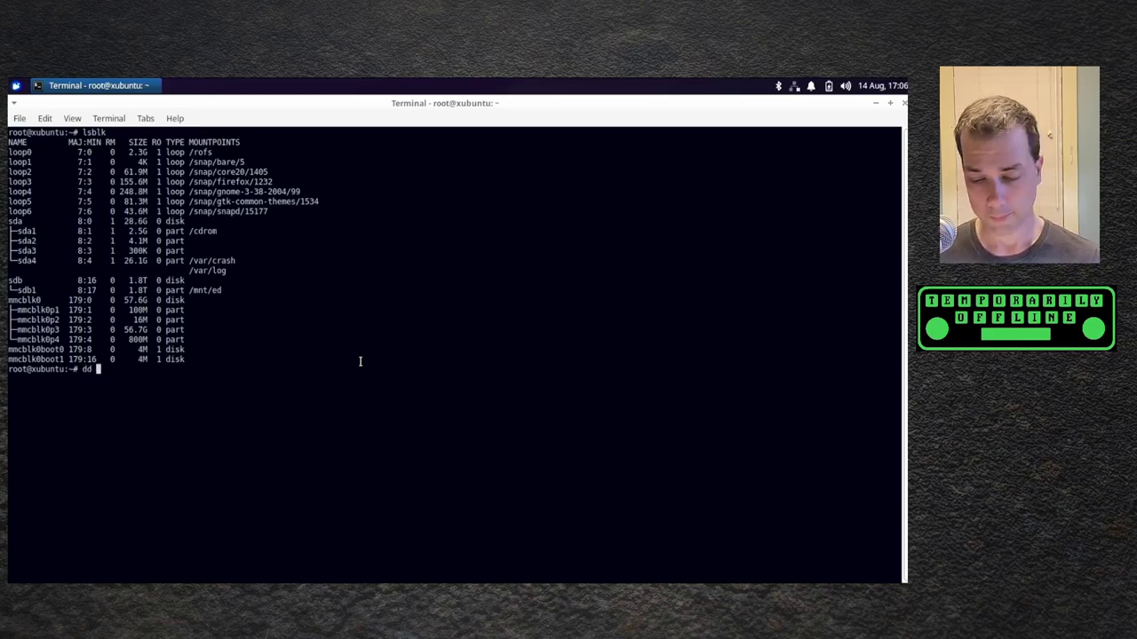
{"action": "type", "text": "if=/d"}
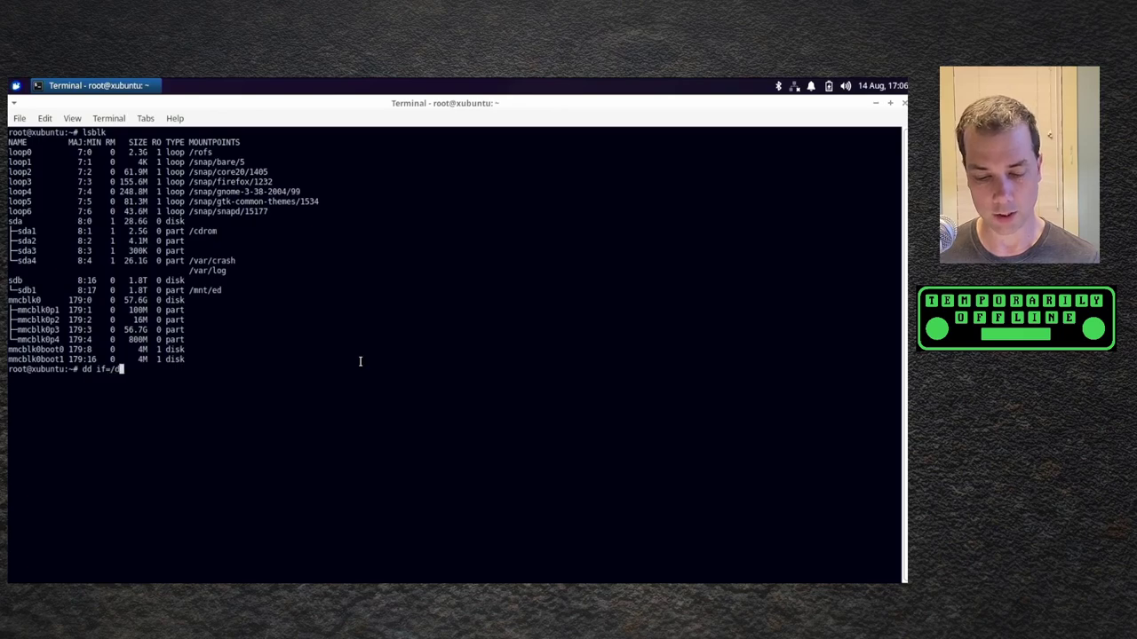
{"action": "type", "text": "ev/mmcblk0"}
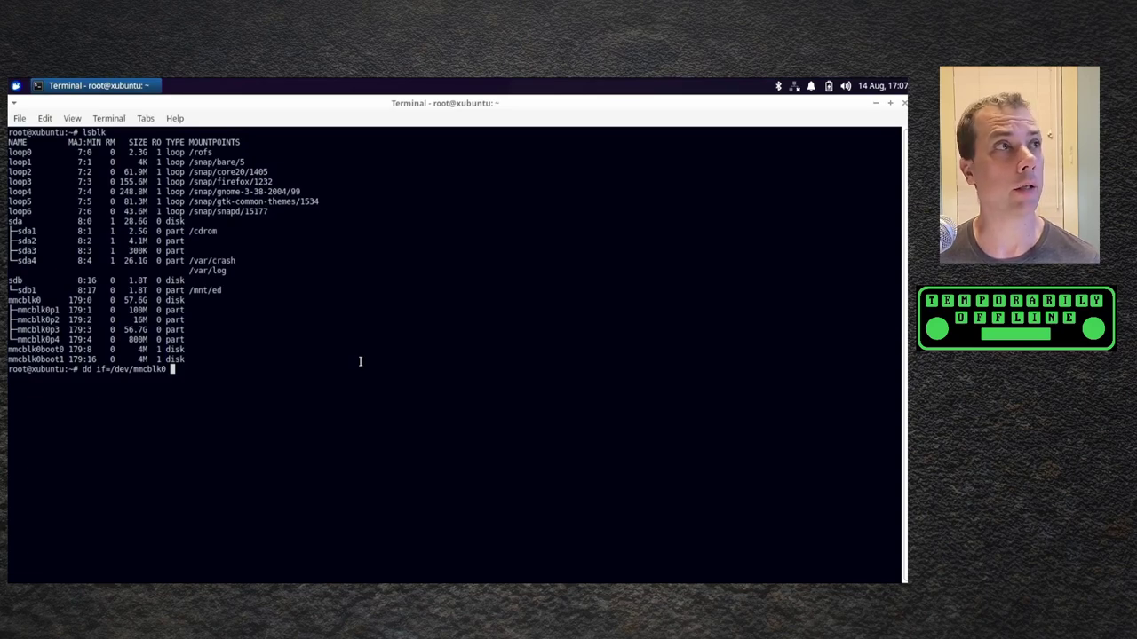
{"action": "type", "text": "bs"}
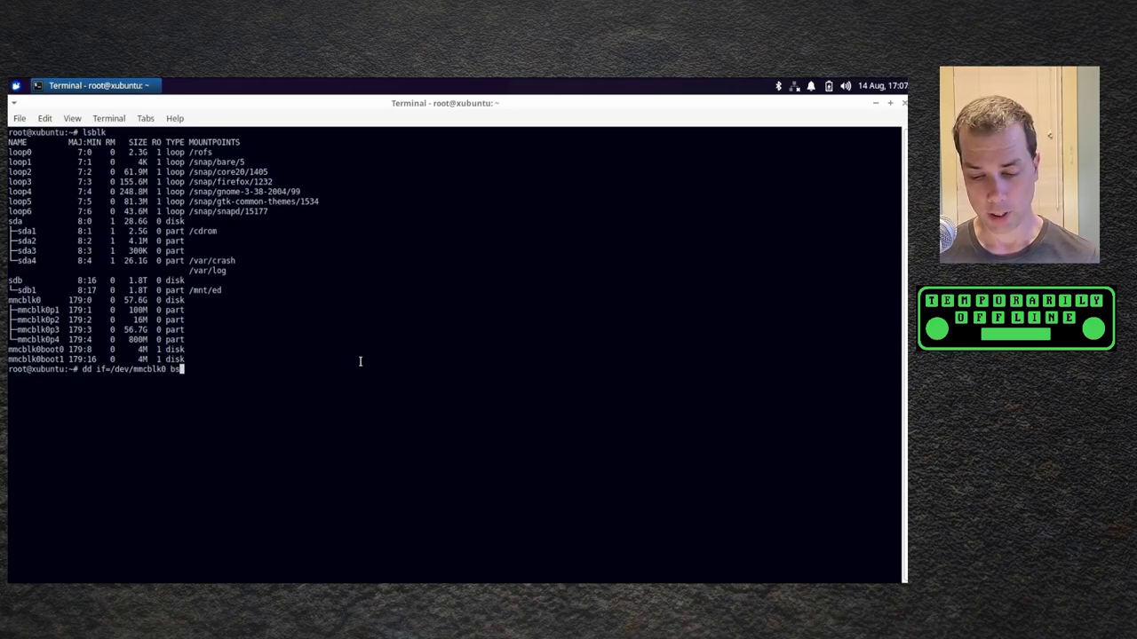
{"action": "type", "text": "=64k"}
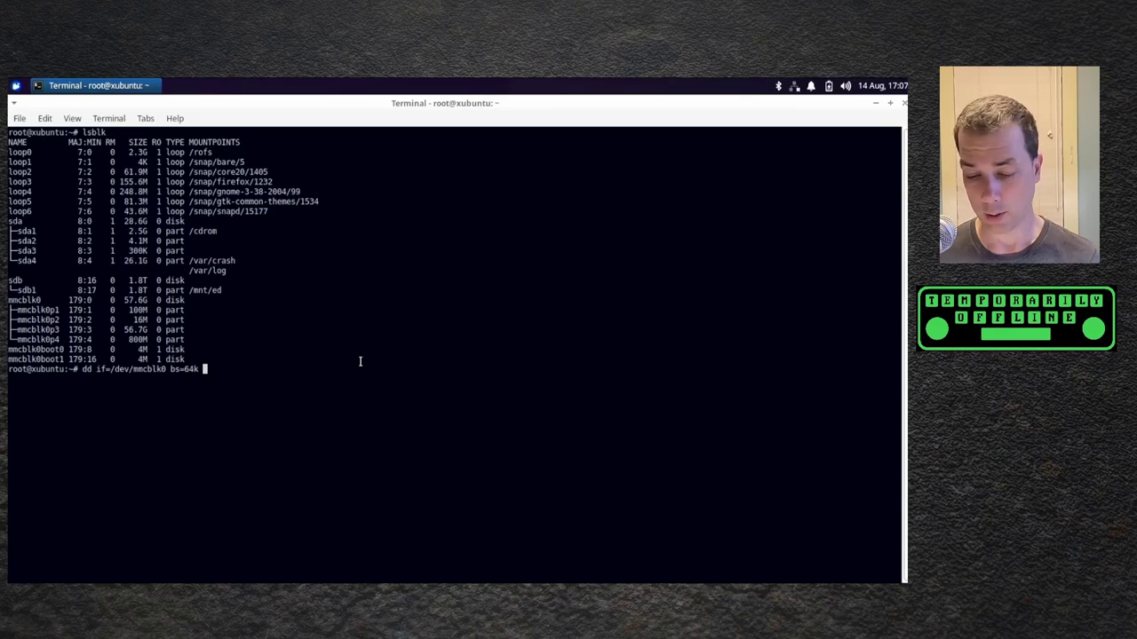
{"action": "type", "text": "|"}
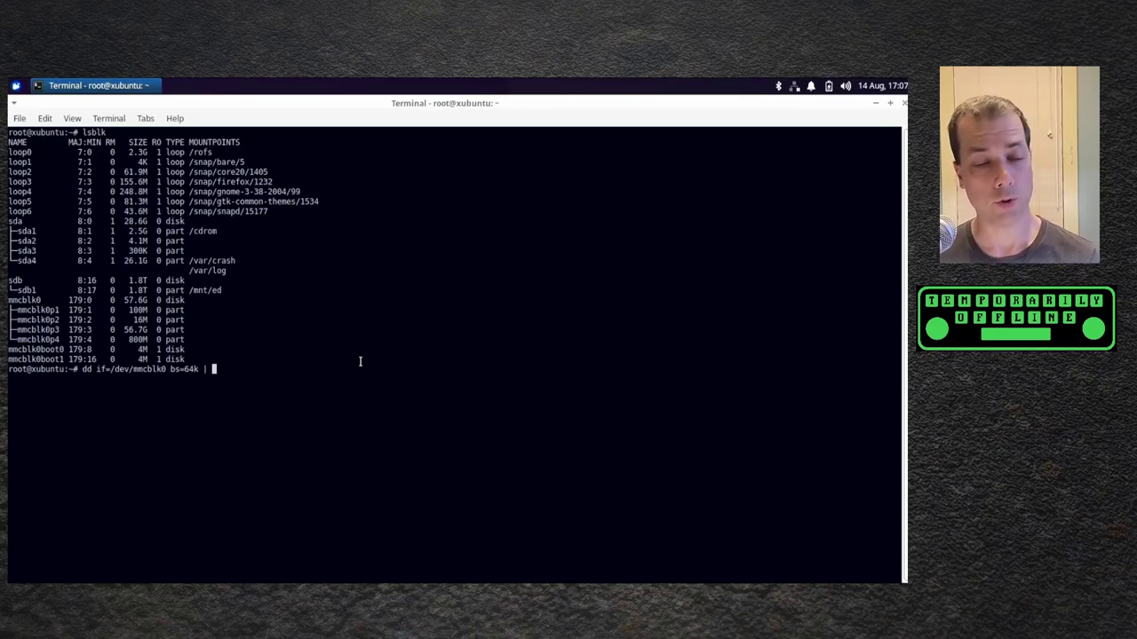
{"action": "type", "text": " gzip -c"}
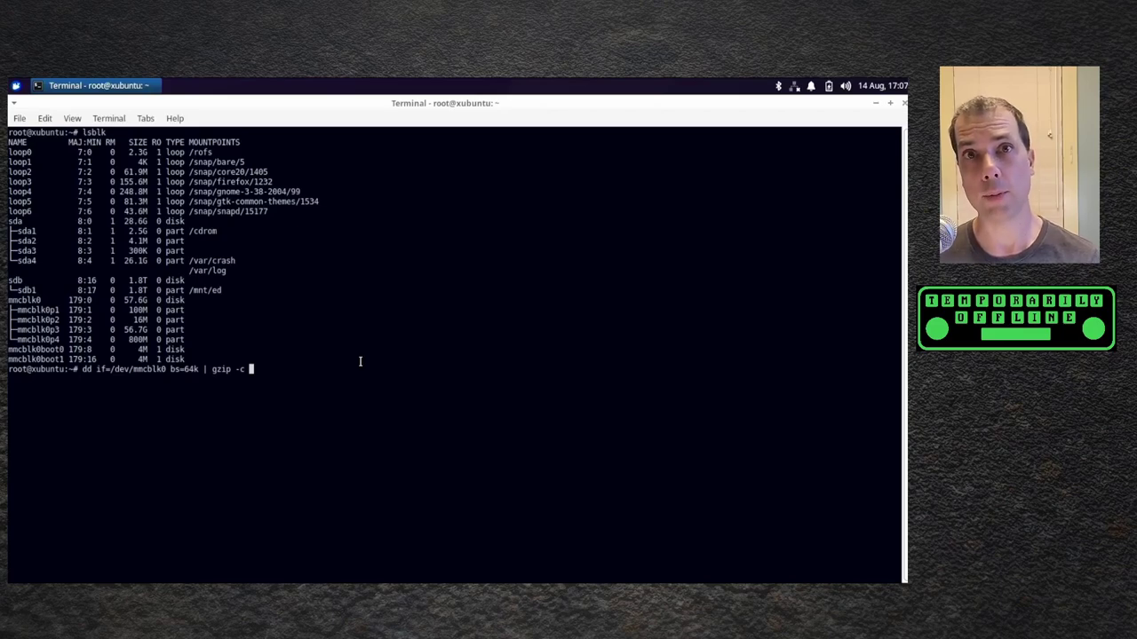
{"action": "type", "text": " >"}
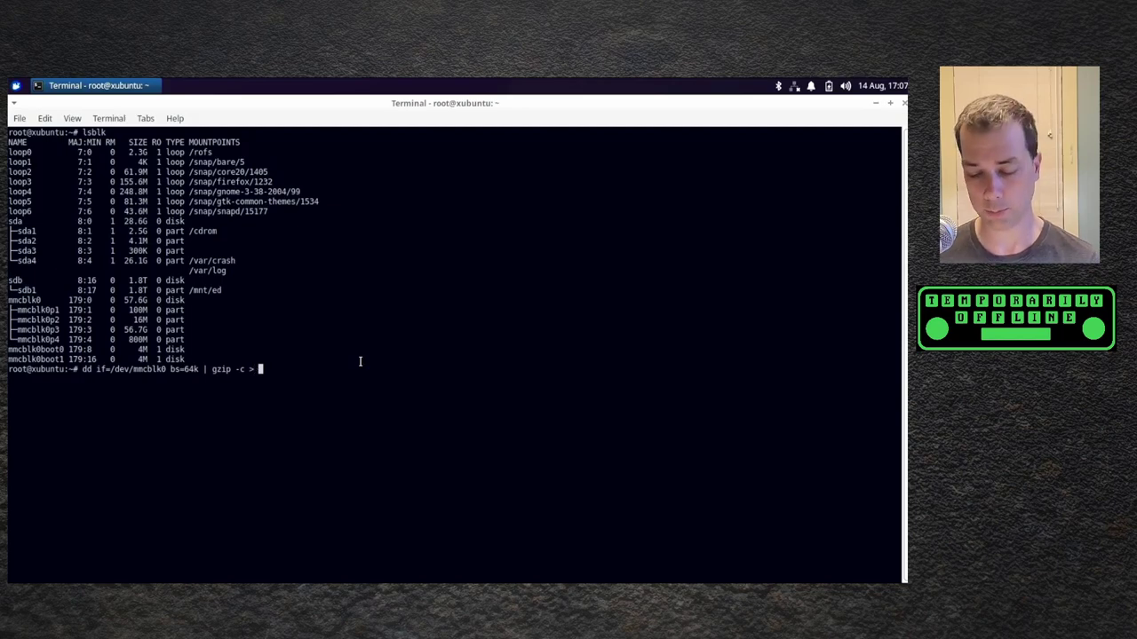
{"action": "type", "text": " /mnt/ed/"}
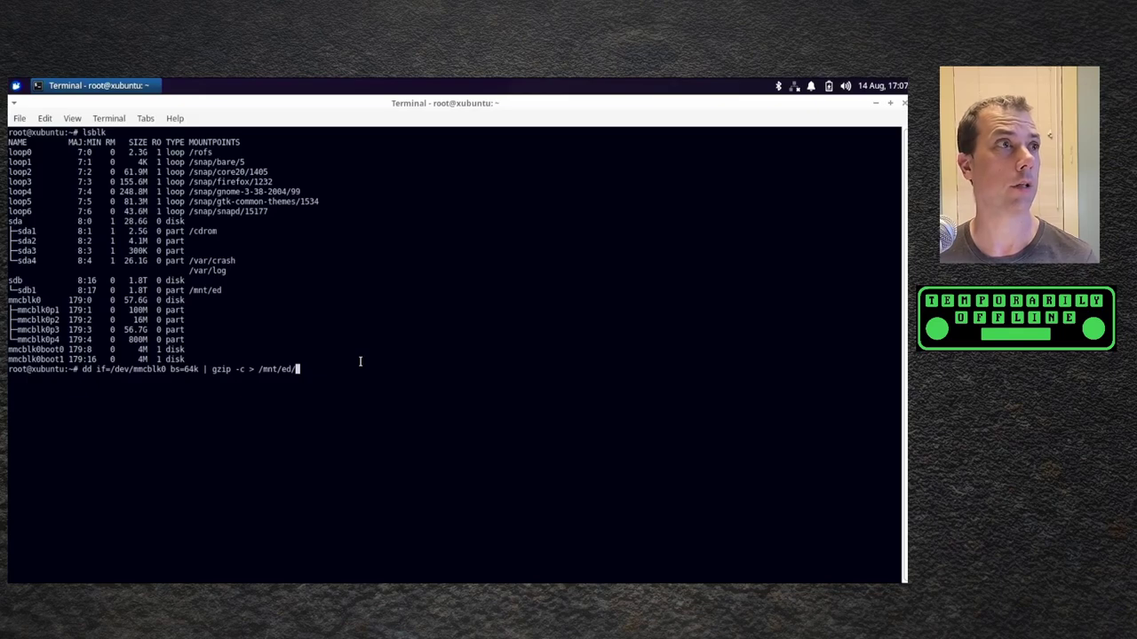
{"action": "type", "text": "evolve"}
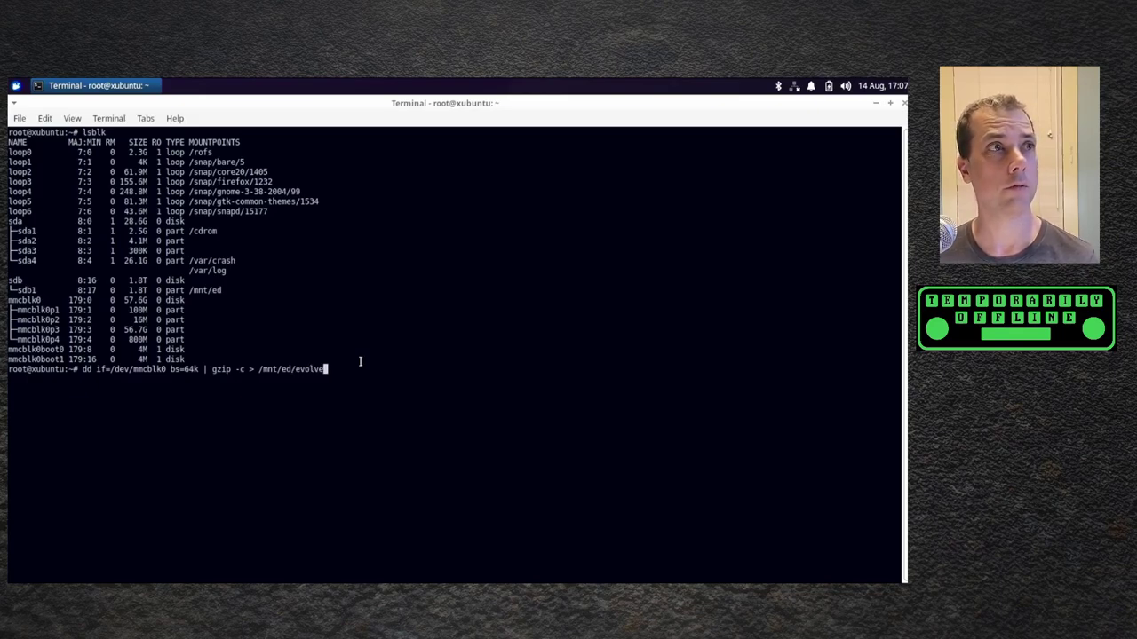
{"action": "type", "text": ".img.gz"}
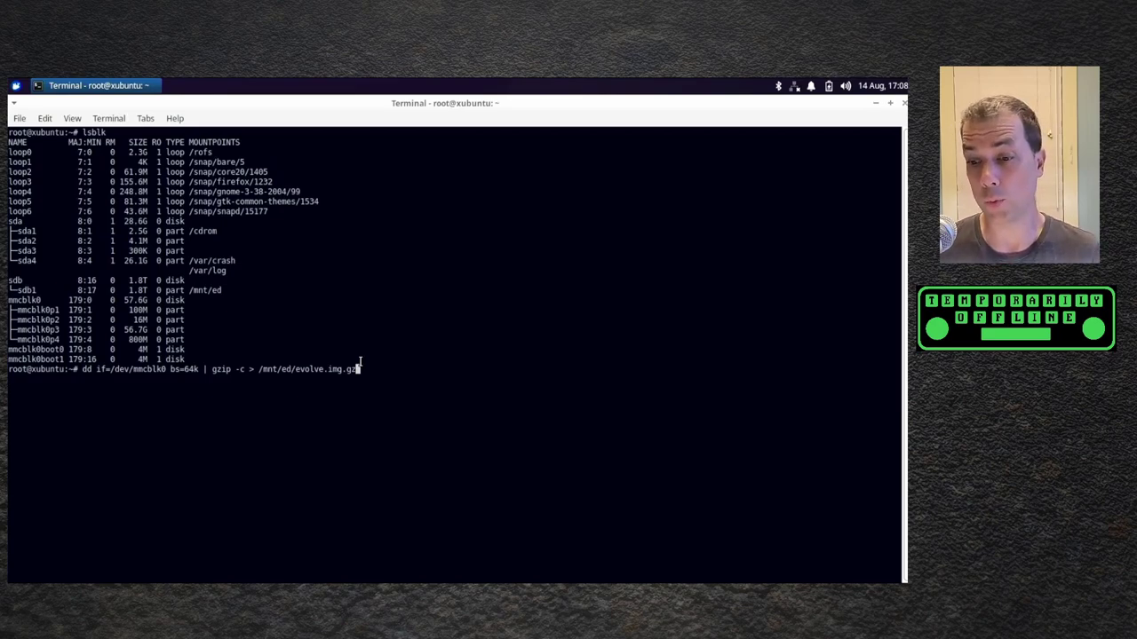
- Run the dd backup of the eMMC into /mnt/ed/evolve.img.gz
{"action": "key", "text": "Return"}
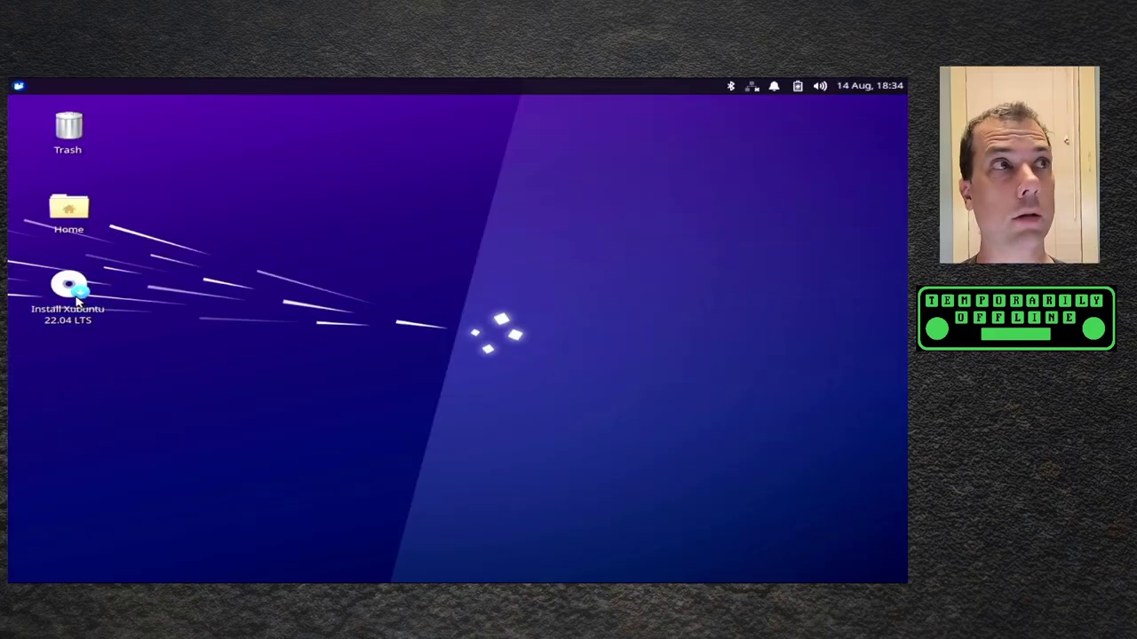
- Launch the Xubuntu installer and preview it in French and Estonian
{"action": "double_click", "coordinate": [92, 298]}
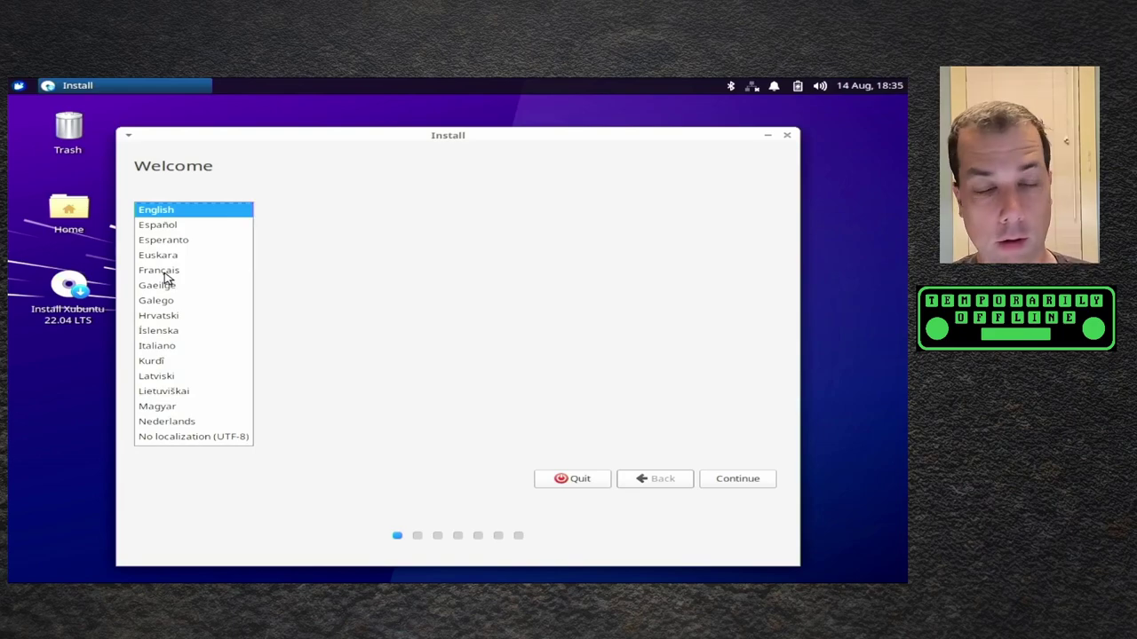
{"action": "left_click", "coordinate": [164, 272]}
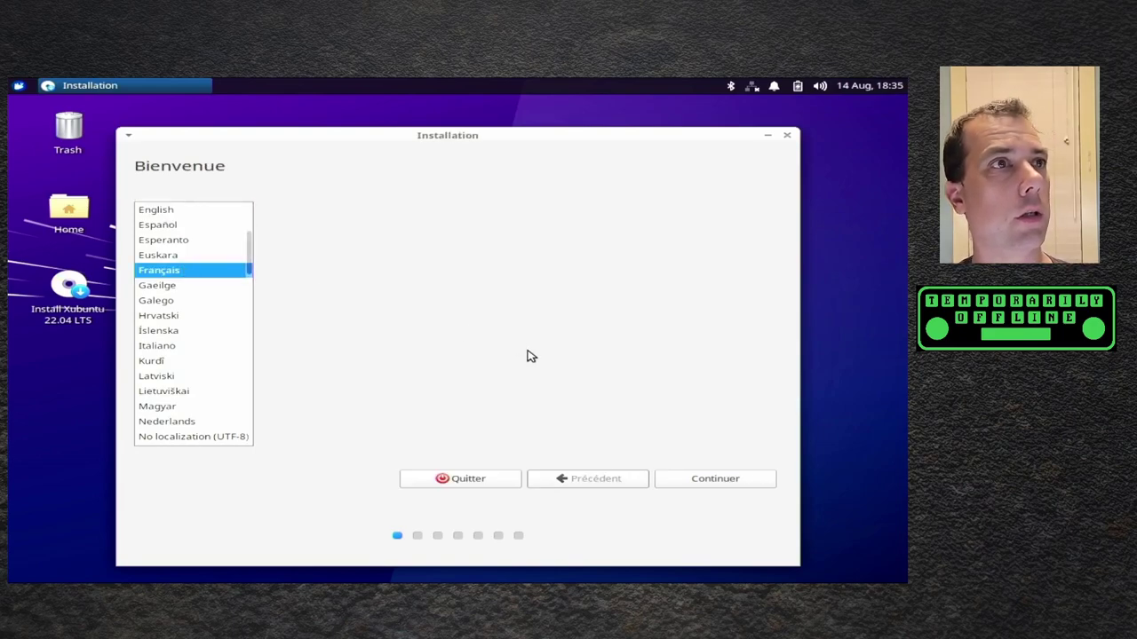
{"action": "scroll", "coordinate": [178, 214], "scroll_direction": "up", "scroll_amount": 1}
{"action": "left_click", "coordinate": [178, 212]}
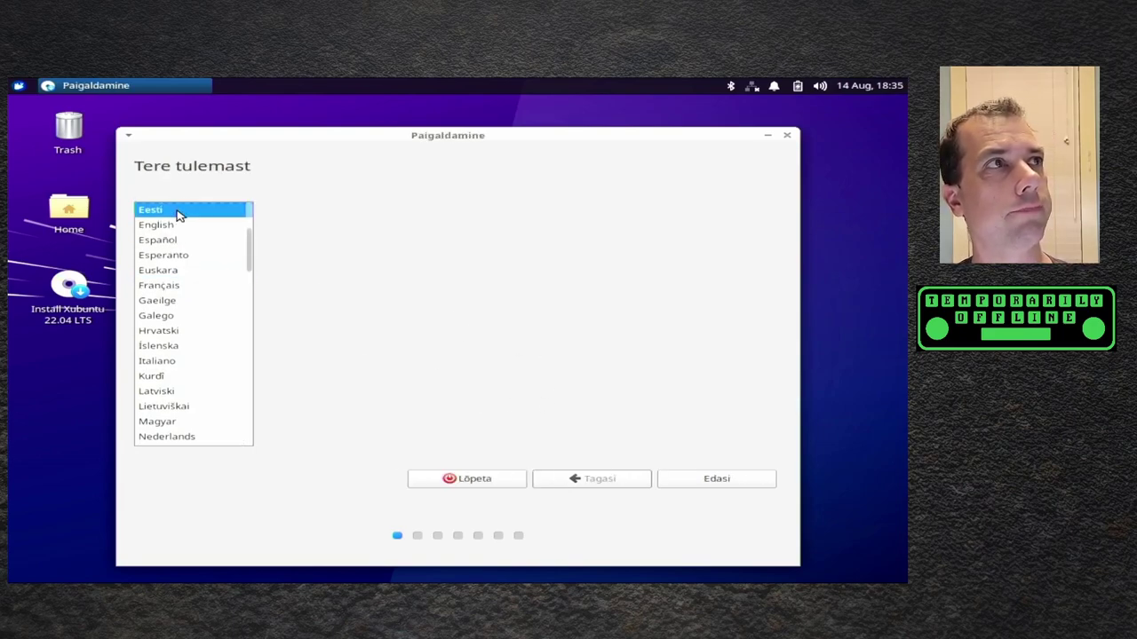
{"action": "scroll", "coordinate": [179, 222], "scroll_direction": "down", "scroll_amount": 2}
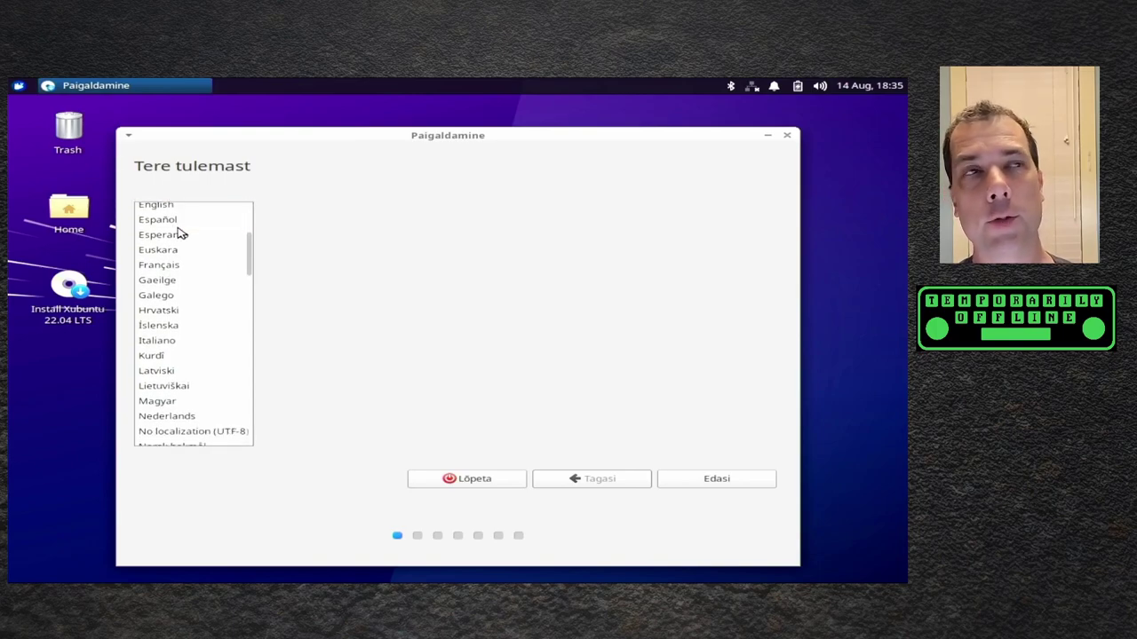
- Switch the language back to English and accept the English (US) keyboard layout
{"action": "scroll", "coordinate": [181, 232], "scroll_direction": "up", "scroll_amount": 1}
{"action": "left_click", "coordinate": [175, 218]}
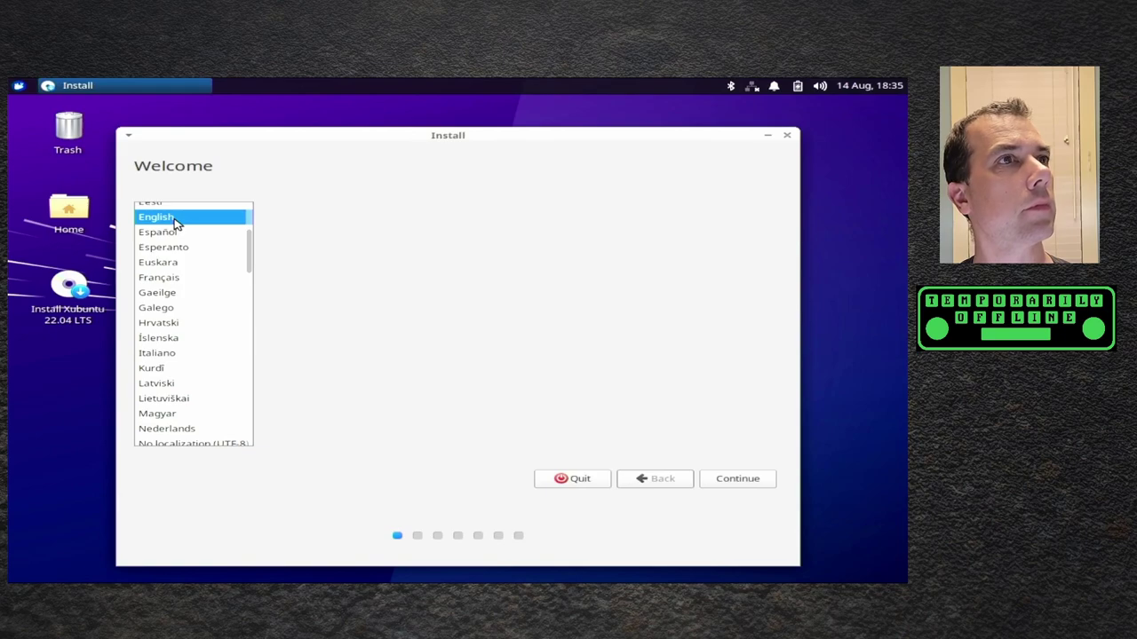
{"action": "left_click", "coordinate": [737, 479]}
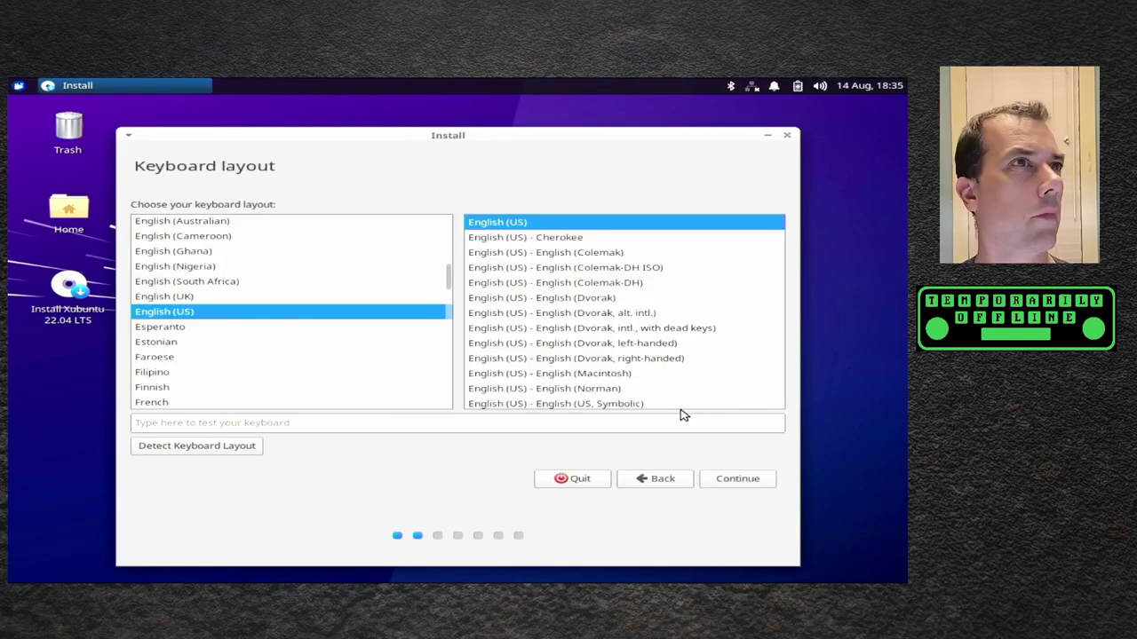
{"action": "left_click", "coordinate": [736, 479]}
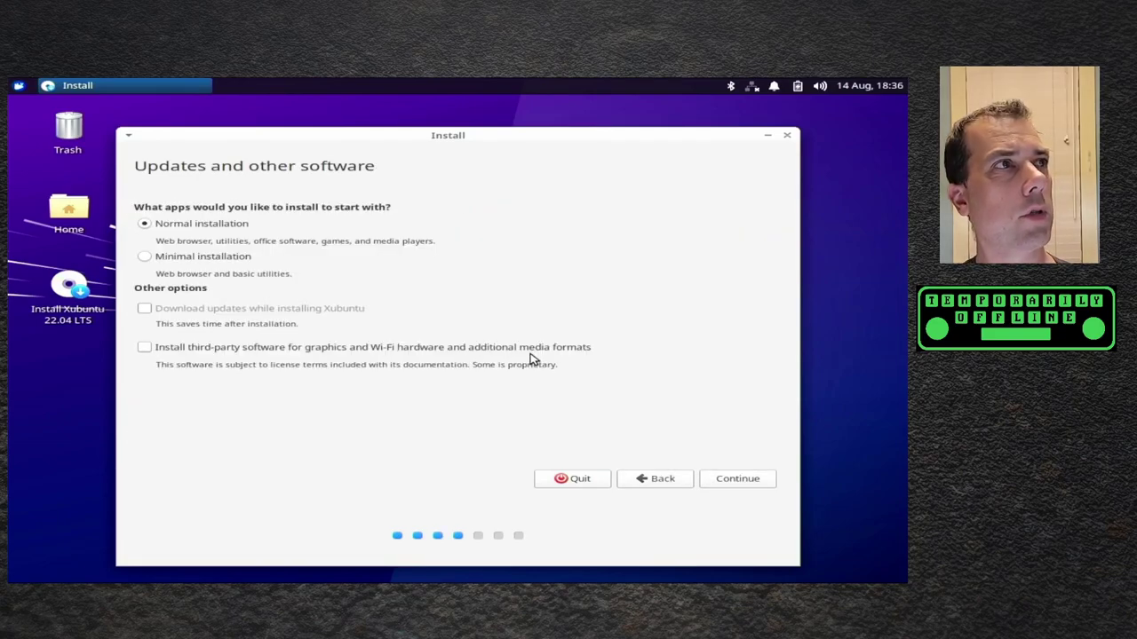
- Include third-party graphics, Wi-Fi and media format software with the minimal installation
{"action": "left_click", "coordinate": [539, 351]}
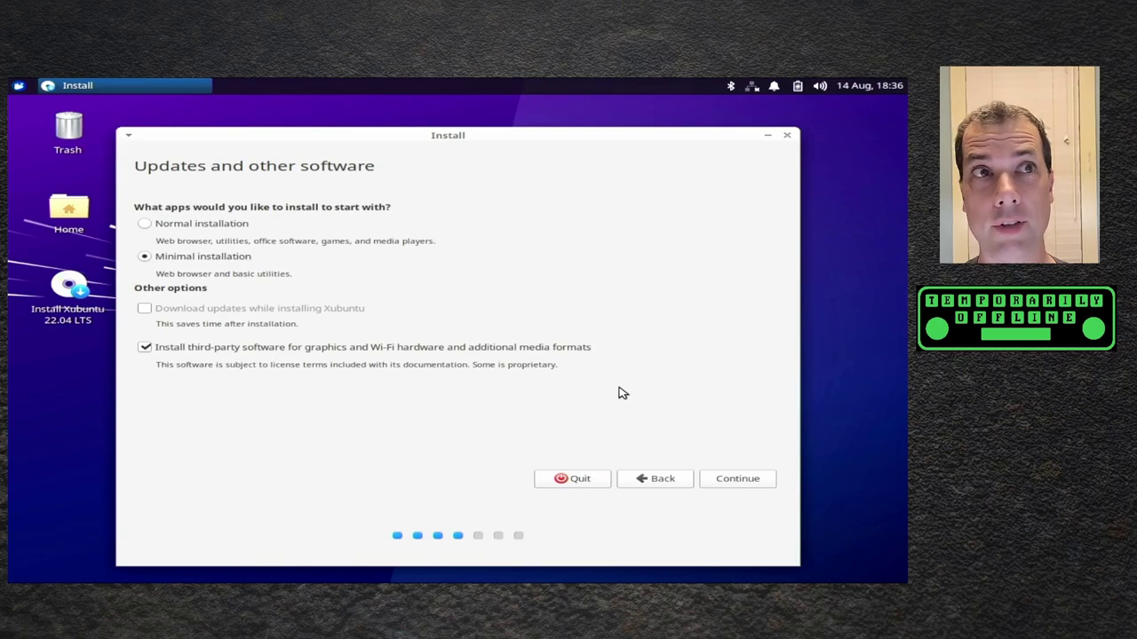
{"action": "left_click", "coordinate": [755, 482]}
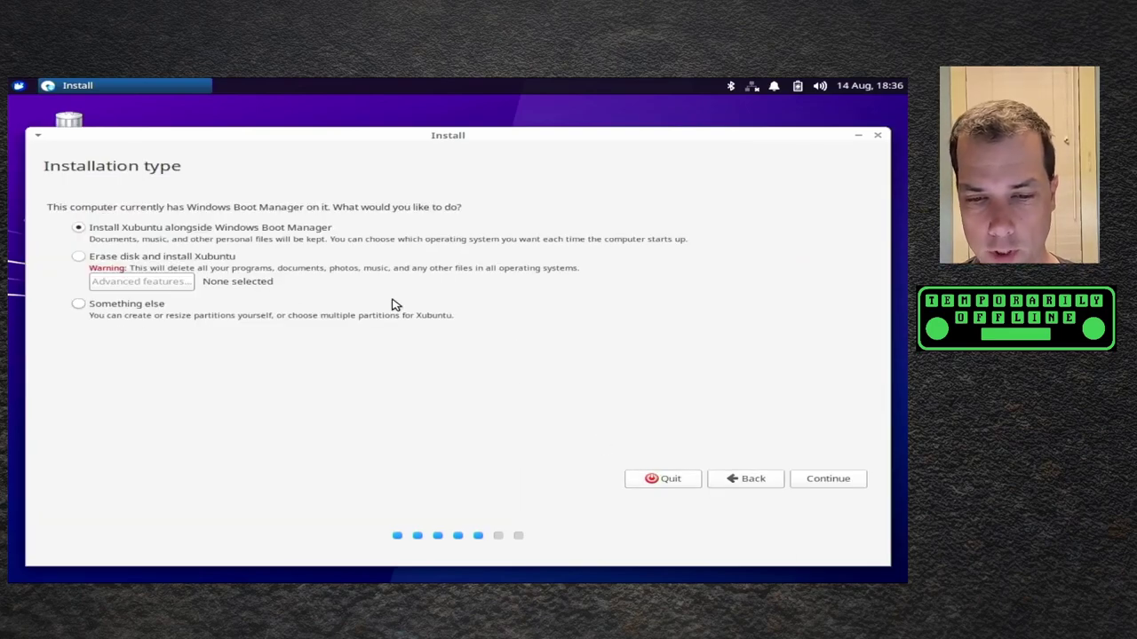
- Choose 'Something else' partitioning and review the eMMC fat32/ntfs and sda partitions
{"action": "left_click", "coordinate": [221, 259]}
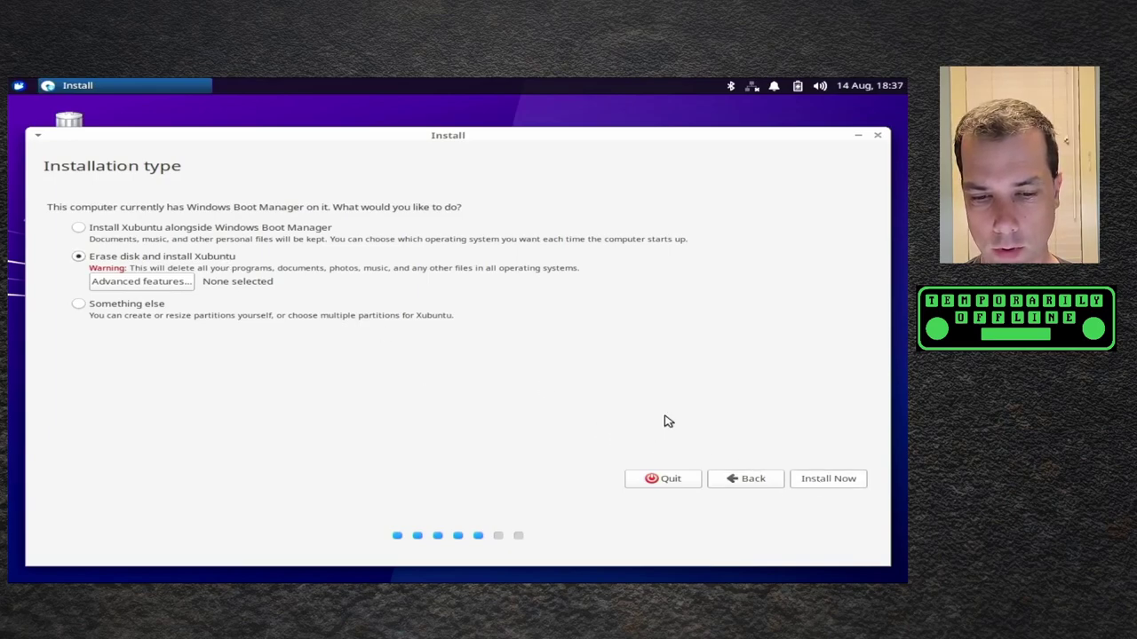
{"action": "left_click", "coordinate": [138, 307]}
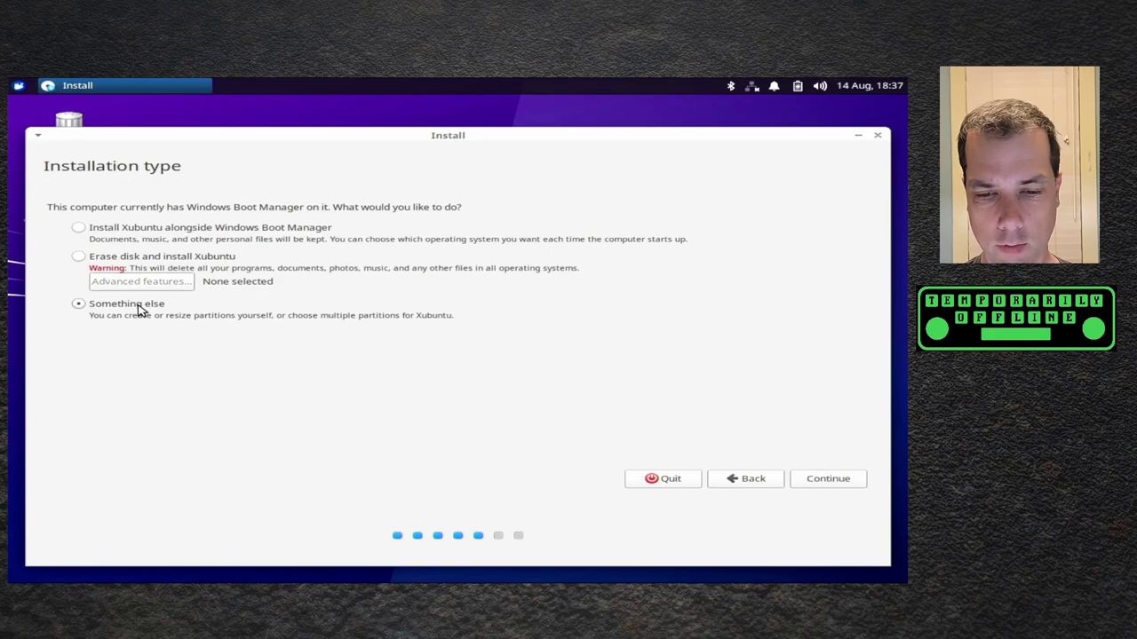
{"action": "left_click", "coordinate": [840, 481]}
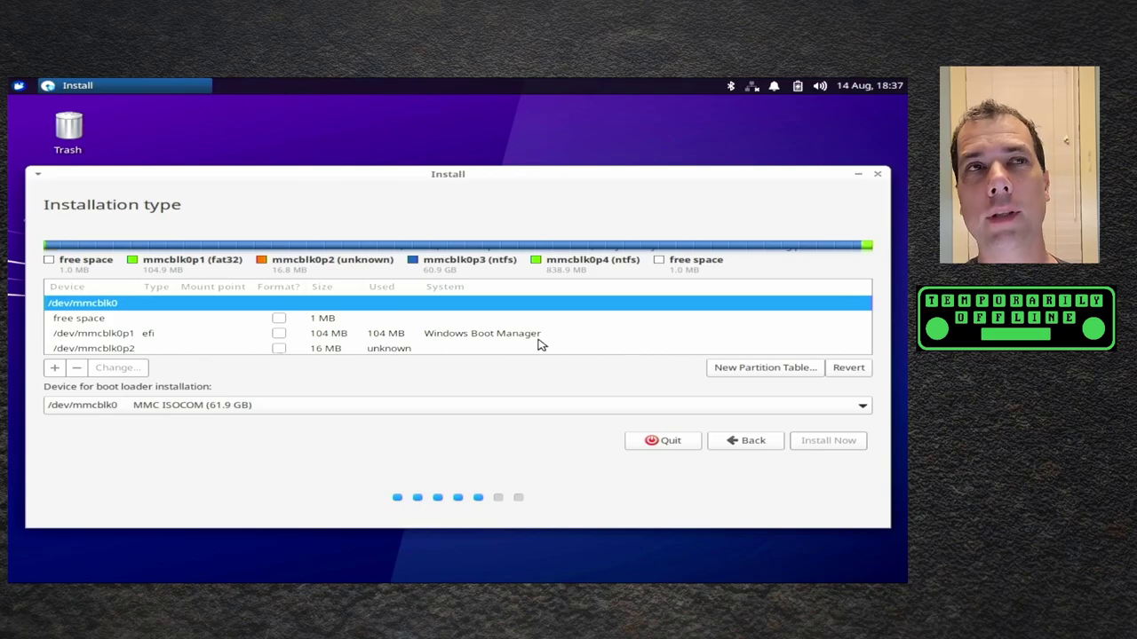
{"action": "scroll", "coordinate": [537, 344], "scroll_direction": "down", "scroll_amount": 3}
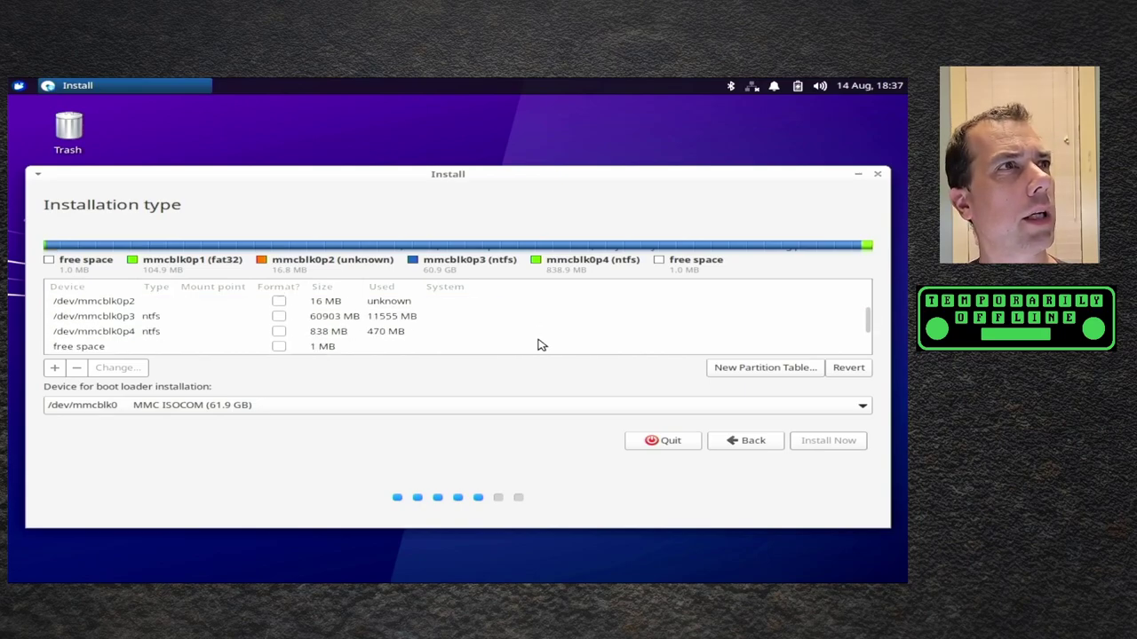
{"action": "scroll", "coordinate": [537, 345], "scroll_direction": "down", "scroll_amount": 5}
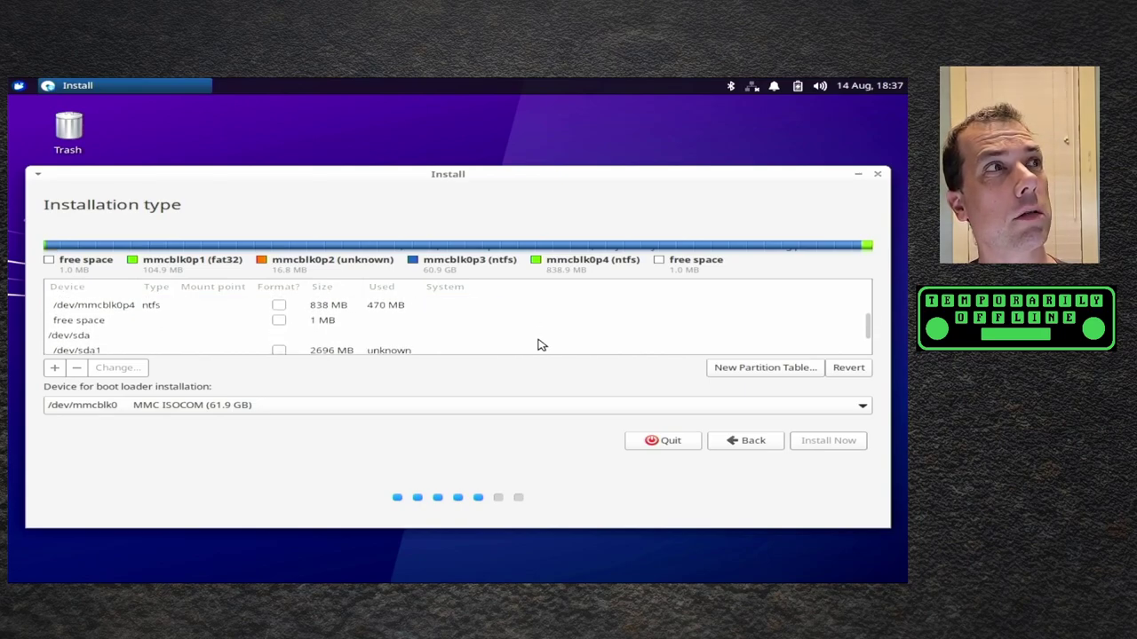
{"action": "scroll", "coordinate": [538, 345], "scroll_direction": "down", "scroll_amount": 3}
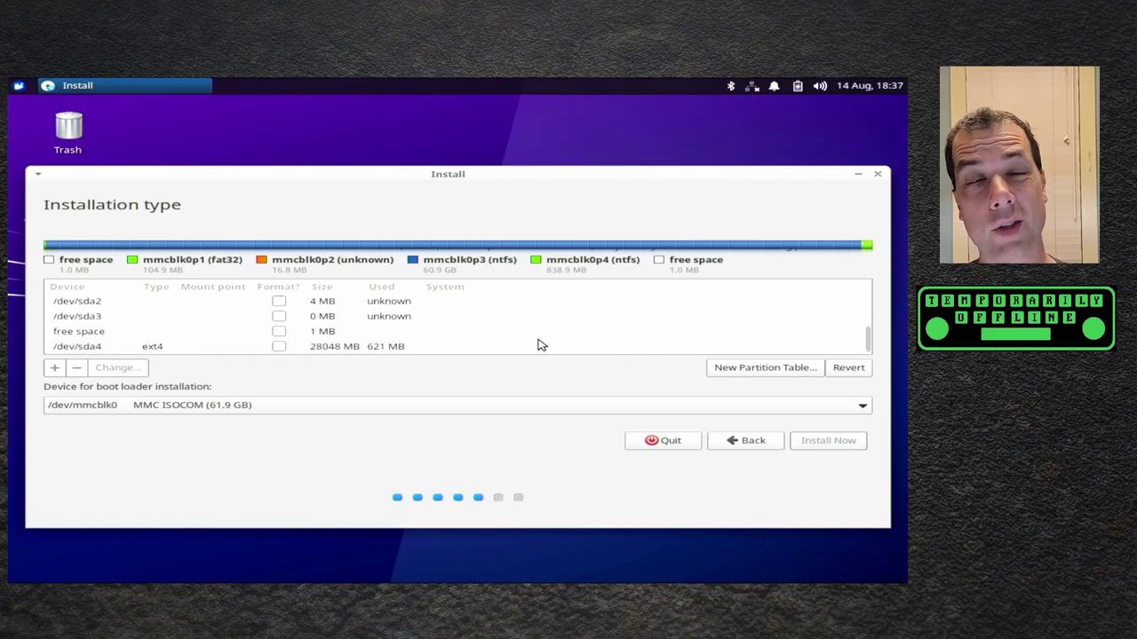
{"action": "scroll", "coordinate": [537, 344], "scroll_direction": "up", "scroll_amount": 5}
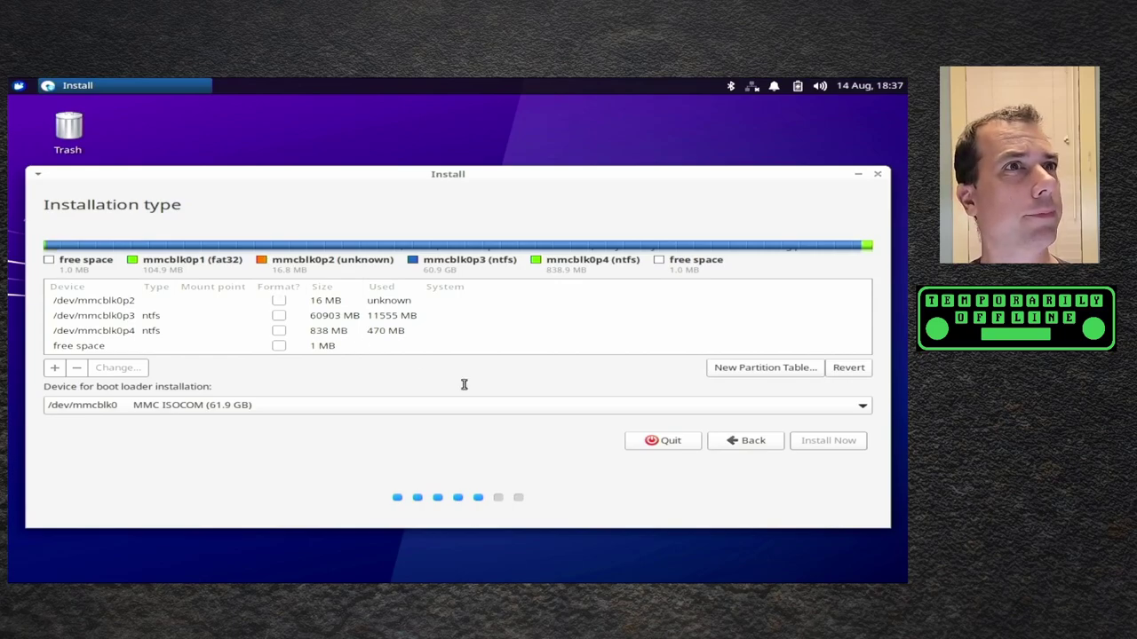
- Go back, pick 'Erase disk and use ZFS' under Advanced features, and Install Now
{"action": "left_click", "coordinate": [778, 447]}
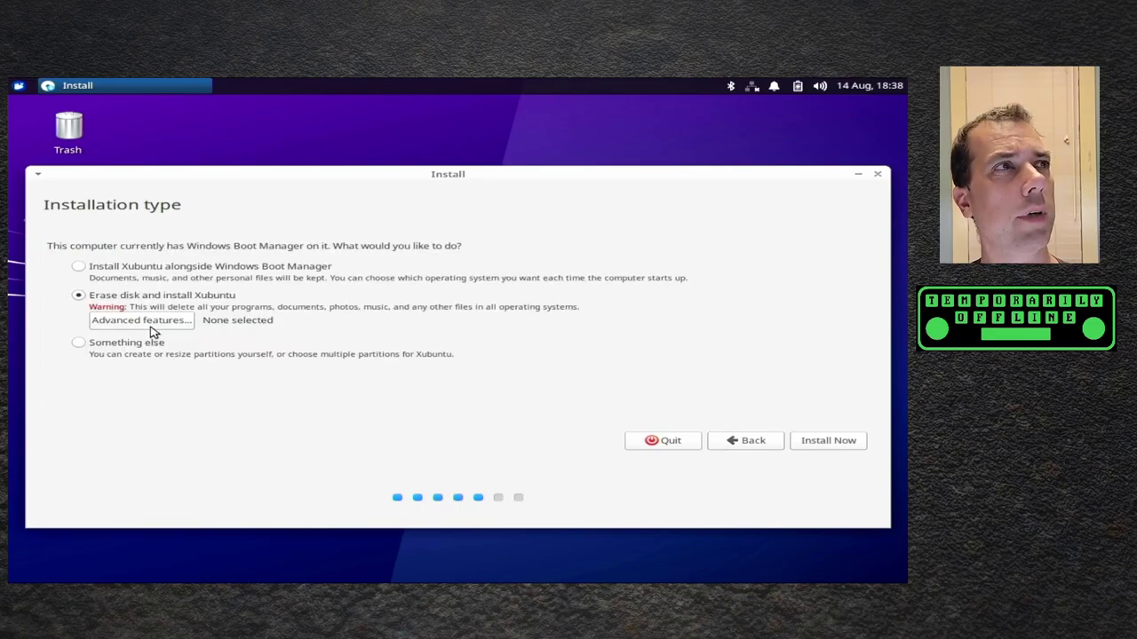
{"action": "left_click", "coordinate": [155, 327]}
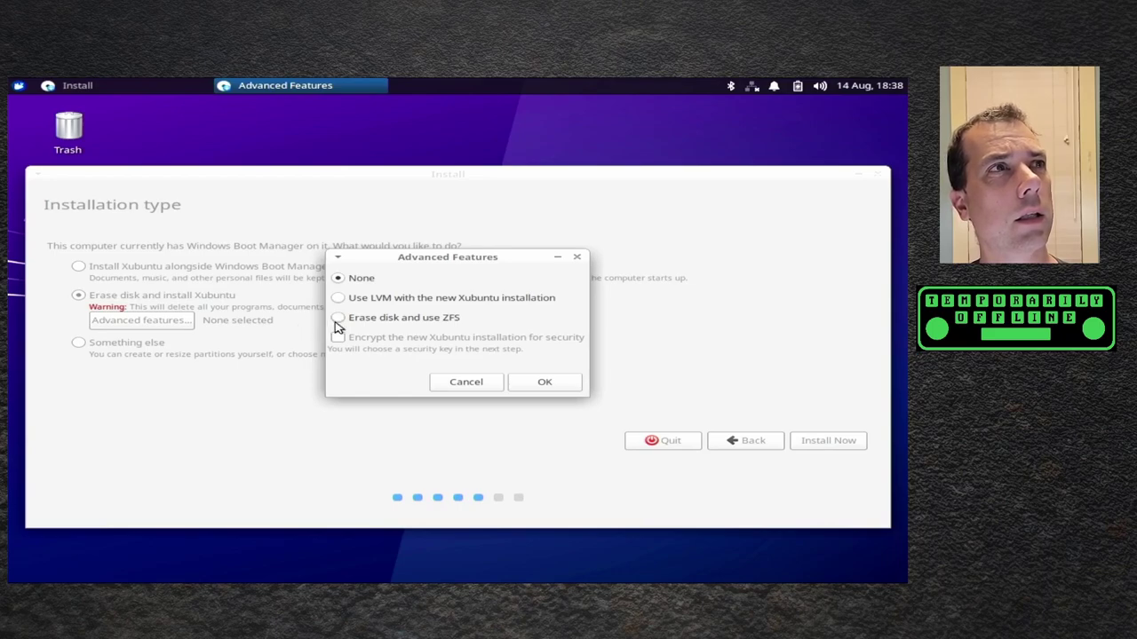
{"action": "left_click", "coordinate": [338, 318]}
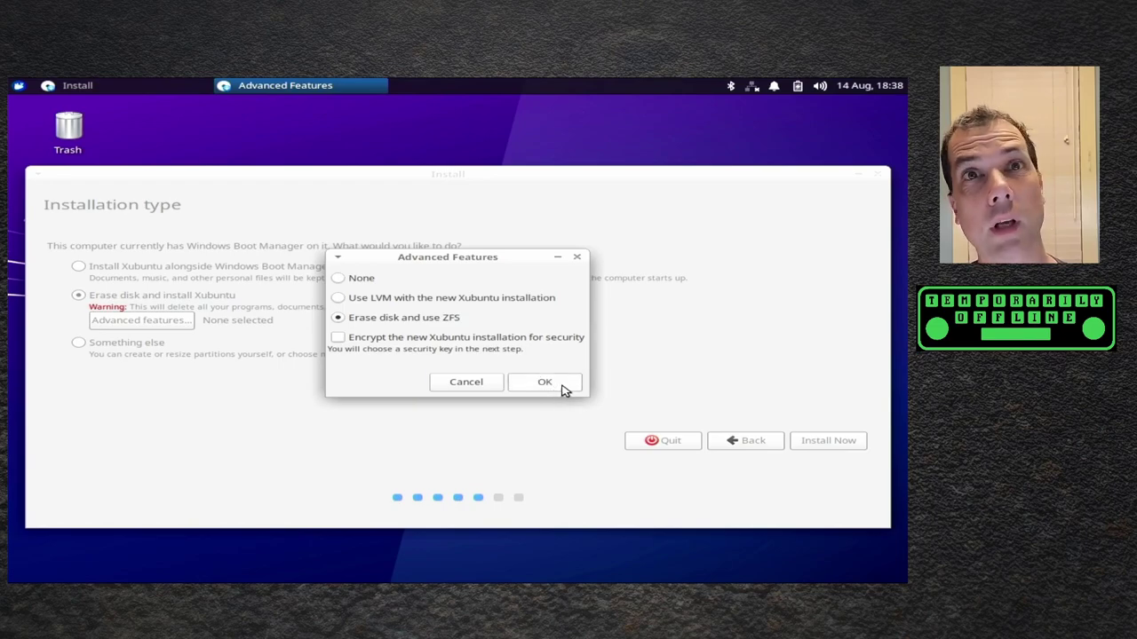
{"action": "left_click", "coordinate": [544, 384]}
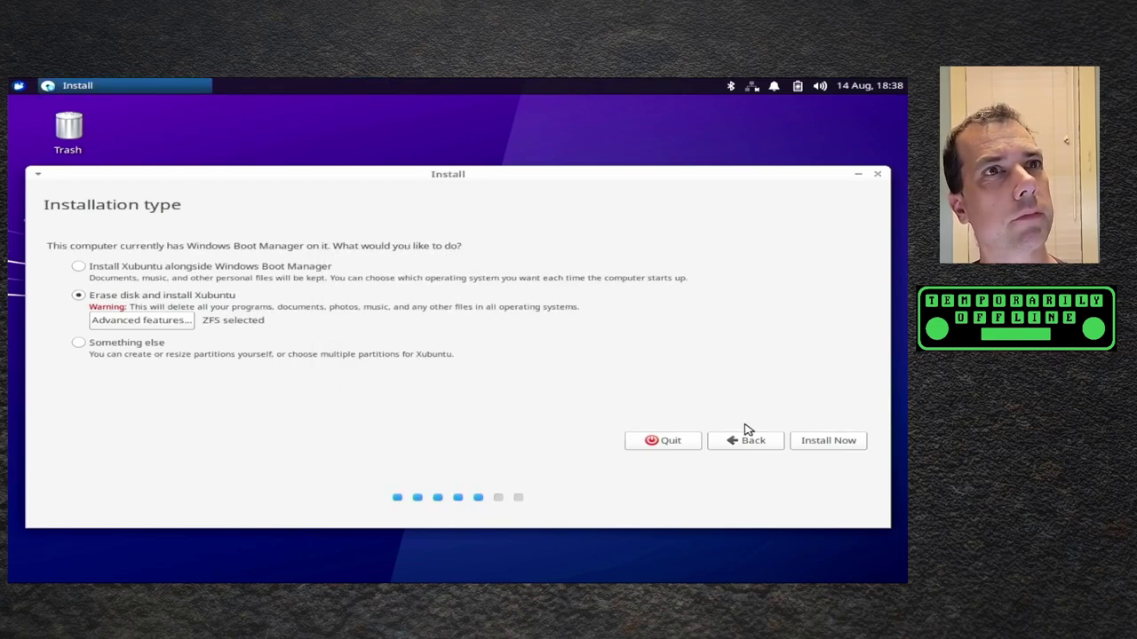
{"action": "left_click", "coordinate": [827, 439]}
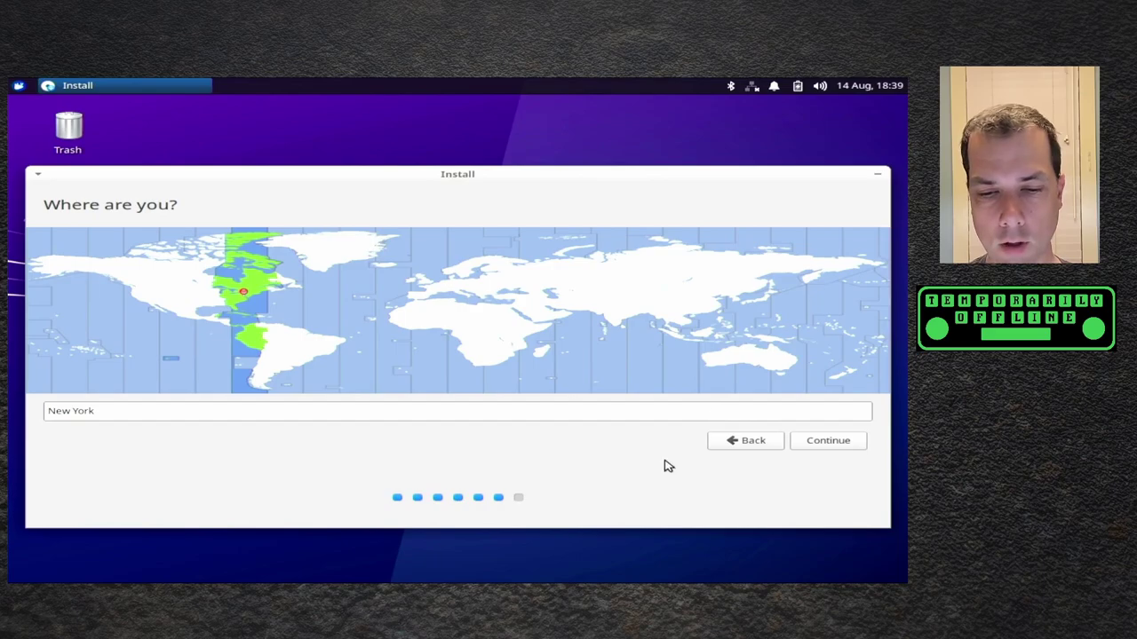
- Set the time zone location to Chicago in the Central zone
{"action": "left_click", "coordinate": [200, 277]}
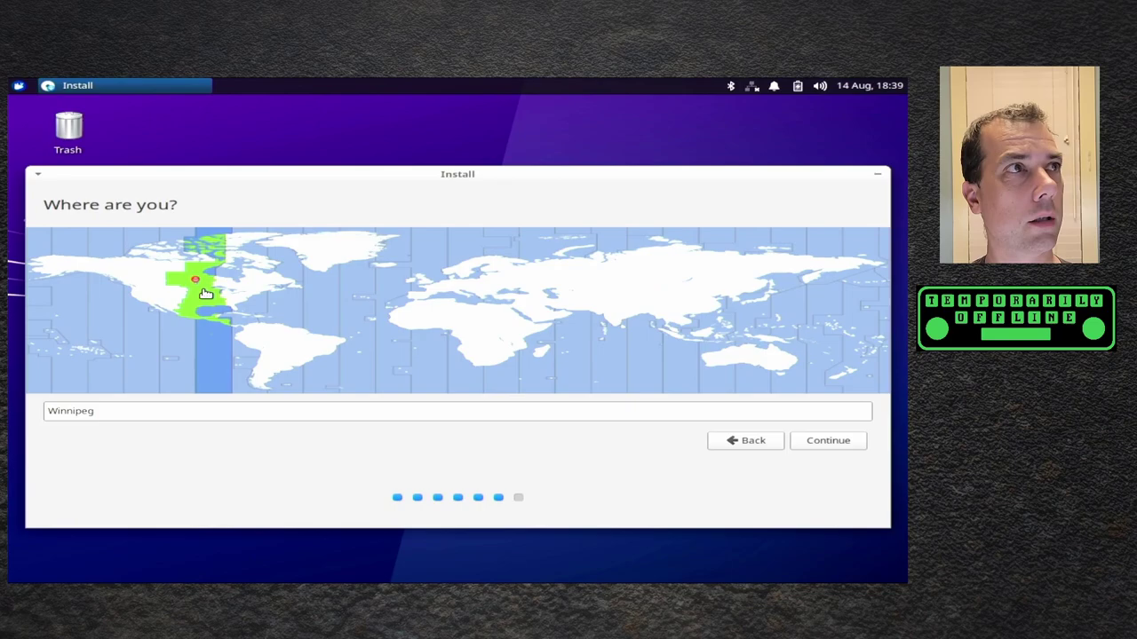
{"action": "left_click", "coordinate": [204, 292]}
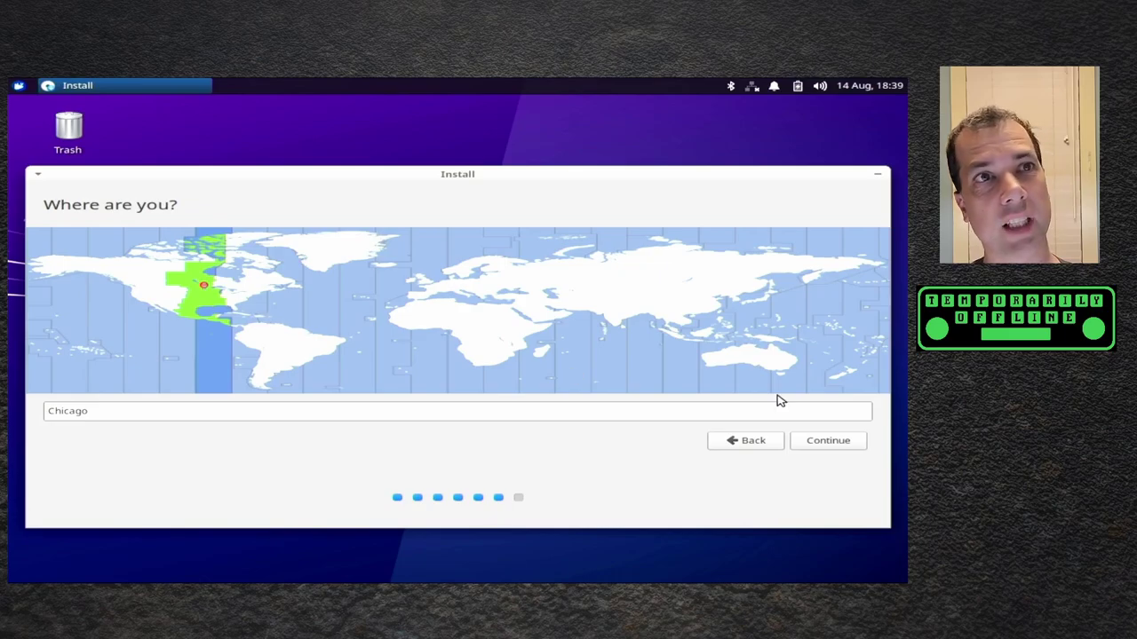
- Enter the user's full name and the computer name KM9G on the account page
{"action": "left_click", "coordinate": [850, 446]}
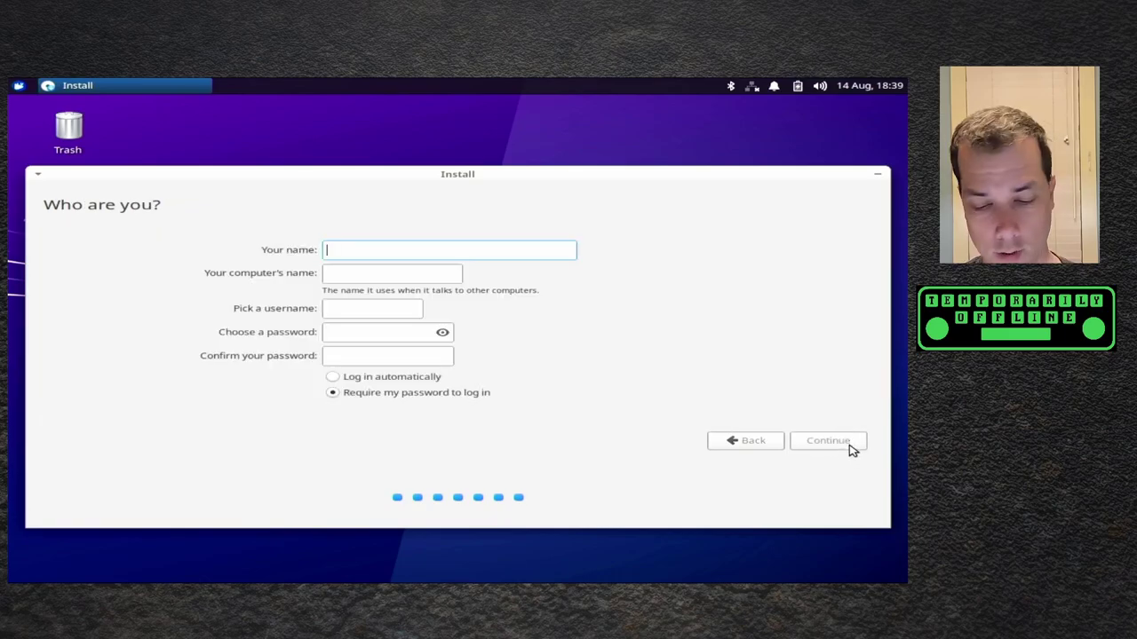
{"action": "type", "text": "Steve"}
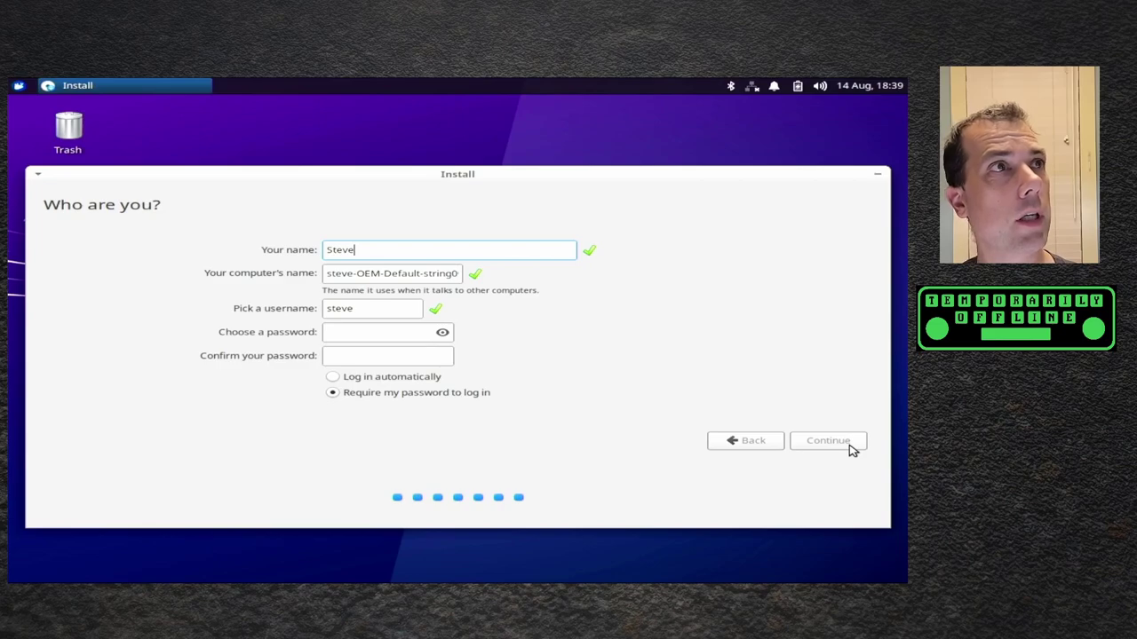
{"action": "key", "text": "Tab"}
{"action": "type", "text": "KM"}
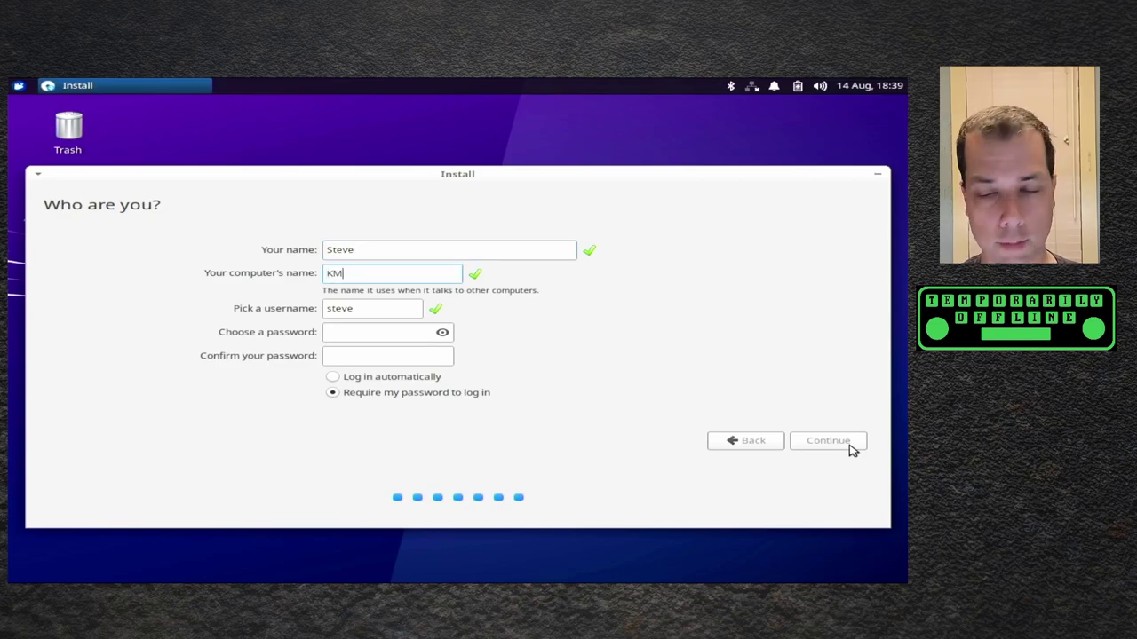
{"action": "type", "text": "9G"}
{"action": "key", "text": "Tab"}
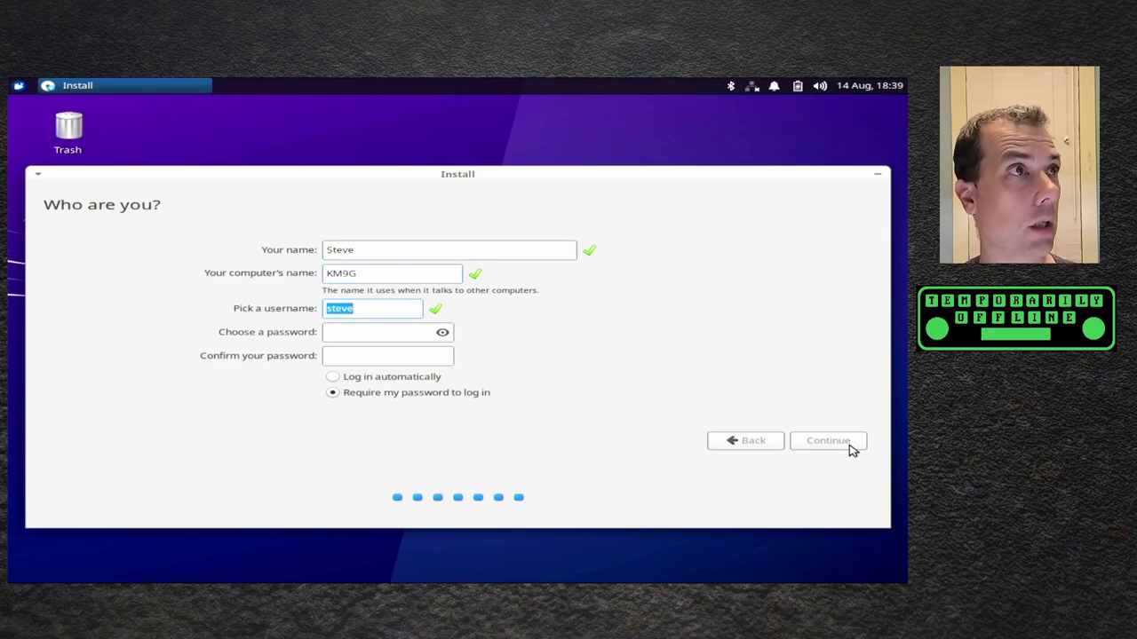
- Set and confirm the account password, enable automatic login, and continue installing
{"action": "type", "text": "•••••••••••••"}
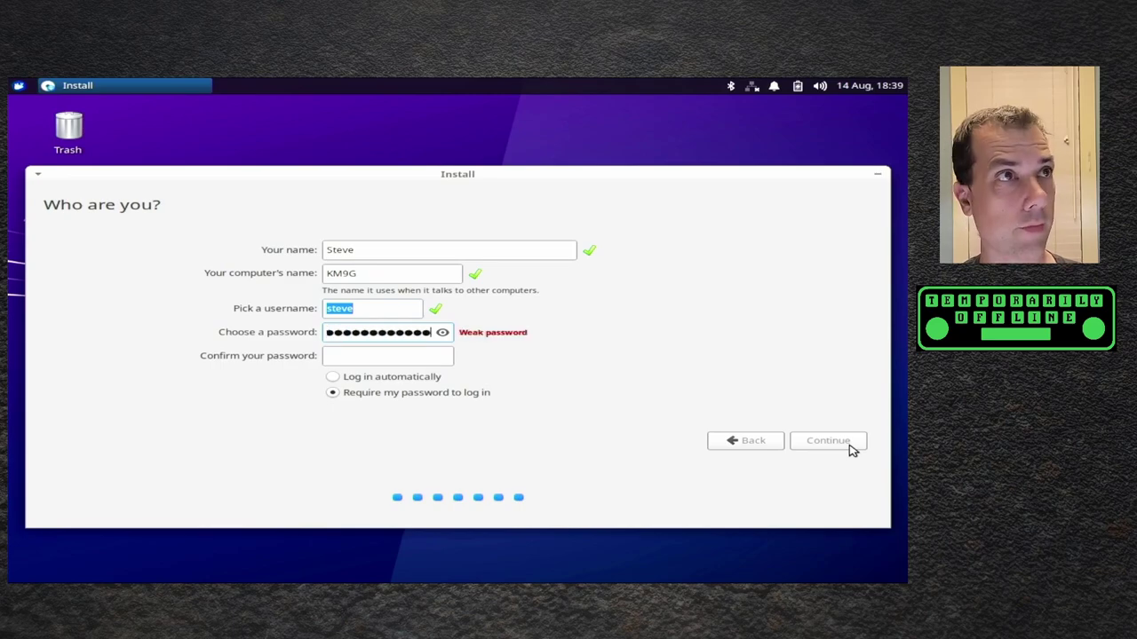
{"action": "key", "text": "Tab"}
{"action": "type", "text": "•••••••••••••"}
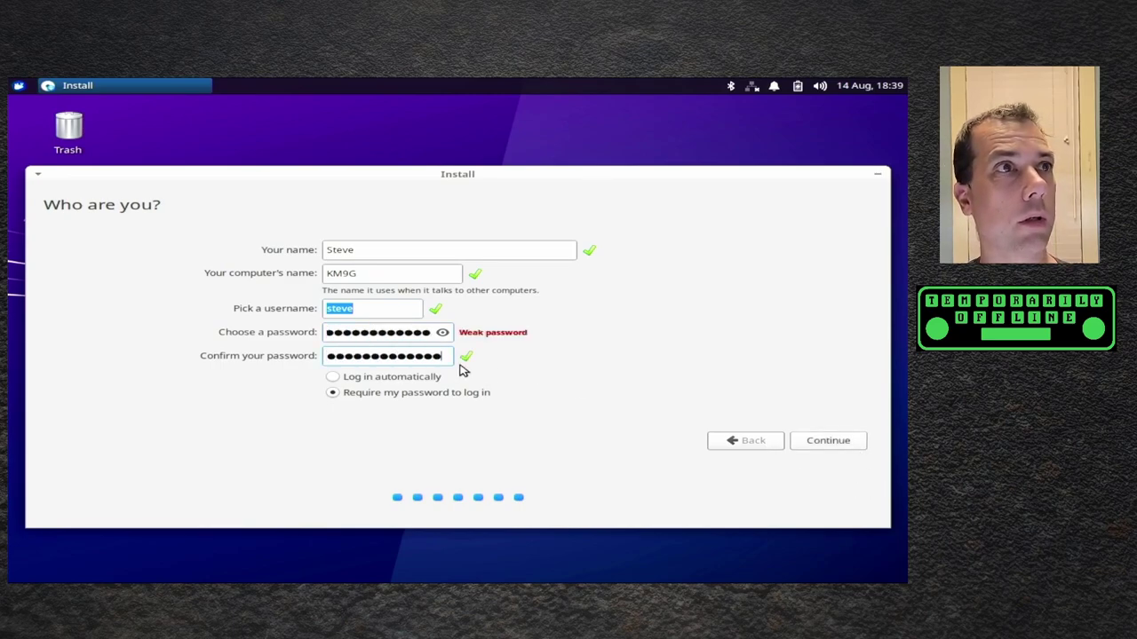
{"action": "left_click", "coordinate": [433, 380]}
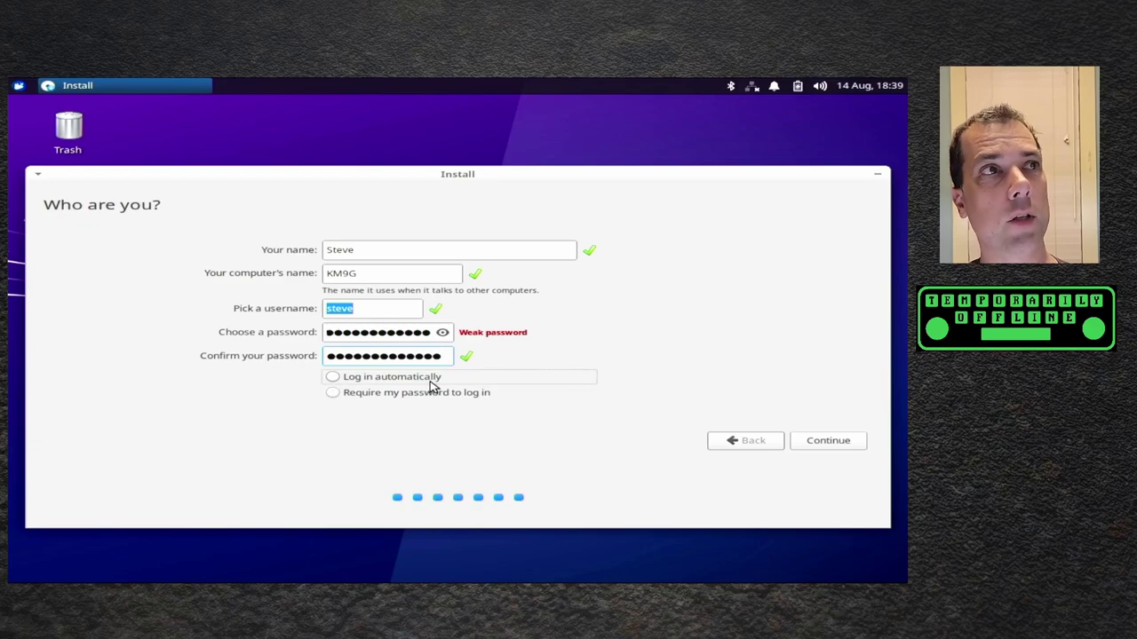
{"action": "left_click", "coordinate": [840, 439]}
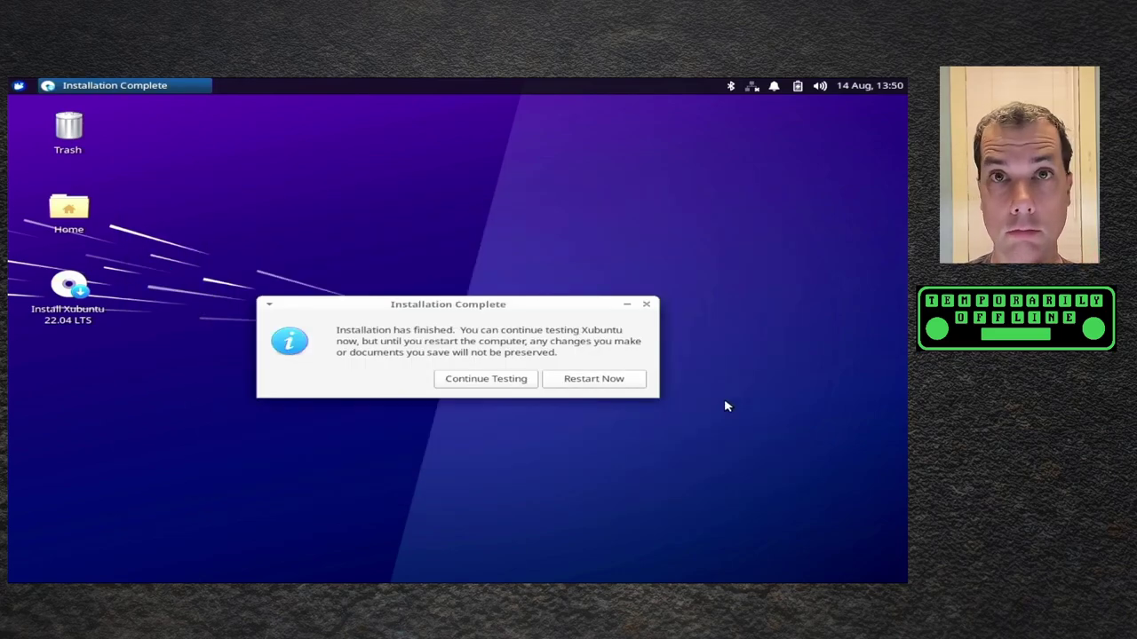
- Restart the computer from the Installation Complete dialog
{"action": "left_click", "coordinate": [637, 381]}
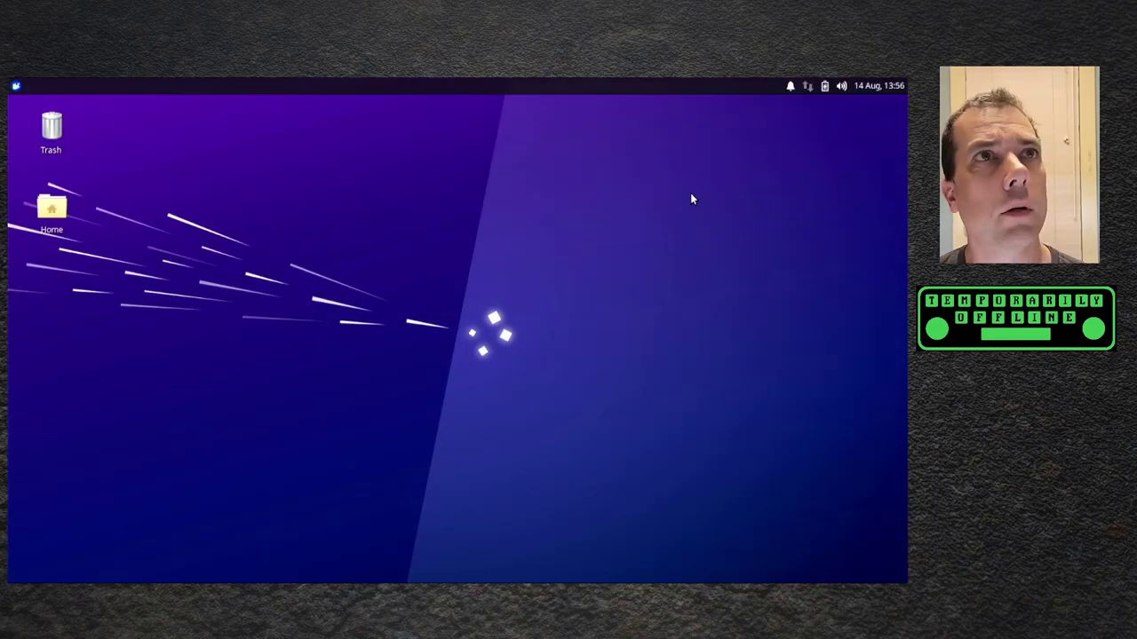
- Check the panel's network options, then launch Additional Drivers from the Whisker menu's Settings
{"action": "left_click", "coordinate": [809, 86]}
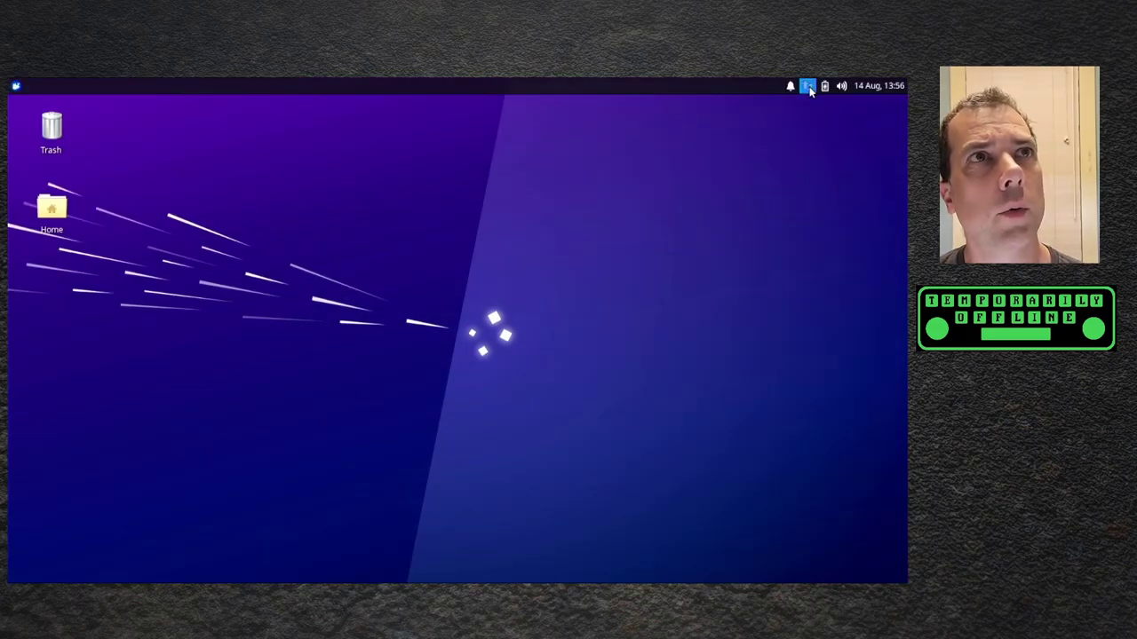
{"action": "left_click", "coordinate": [453, 147]}
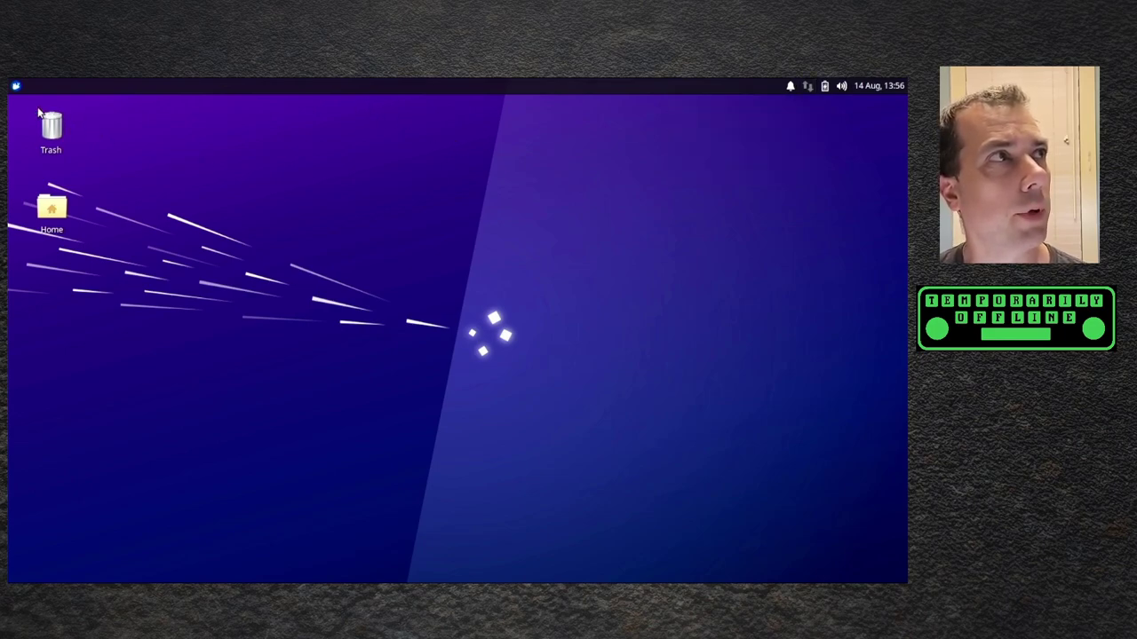
{"action": "left_click", "coordinate": [17, 86]}
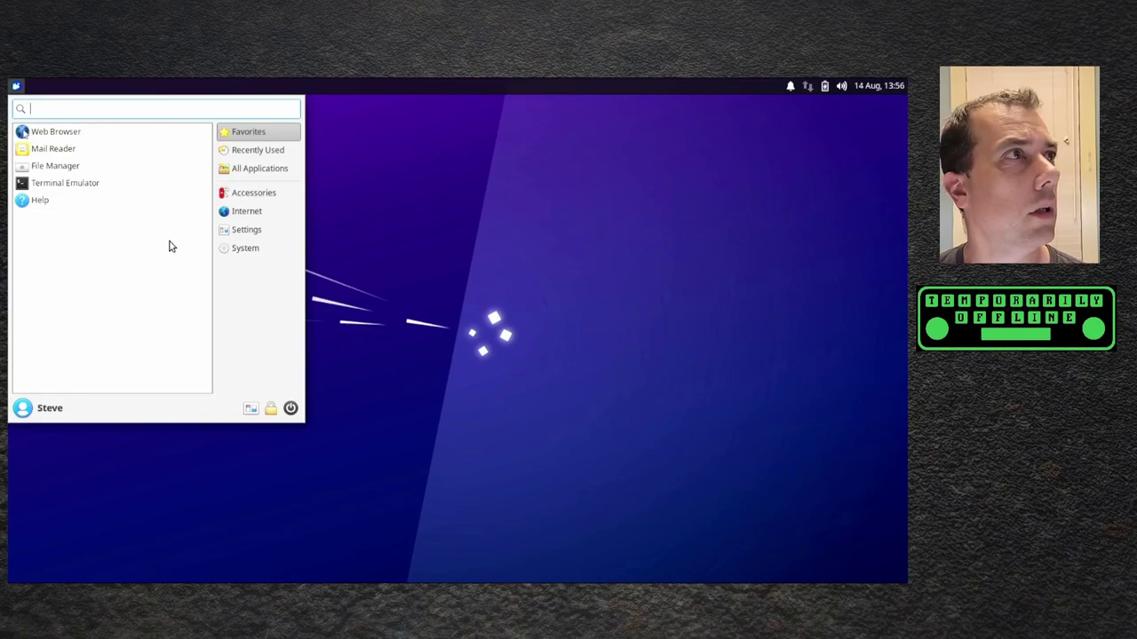
{"action": "left_click", "coordinate": [256, 236]}
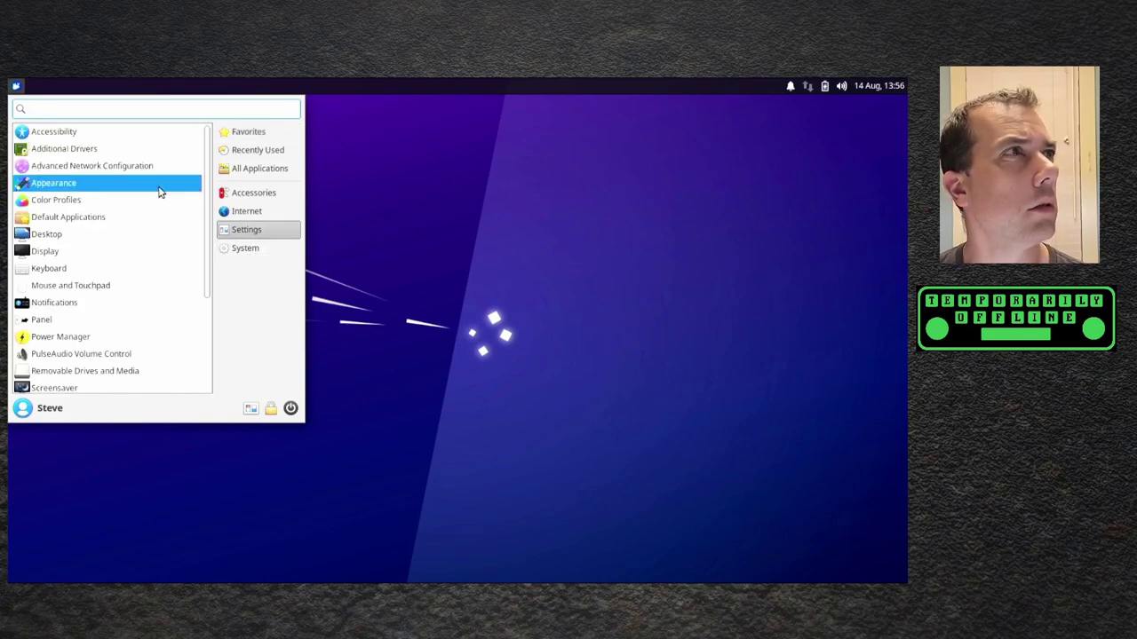
{"action": "left_click", "coordinate": [148, 154]}
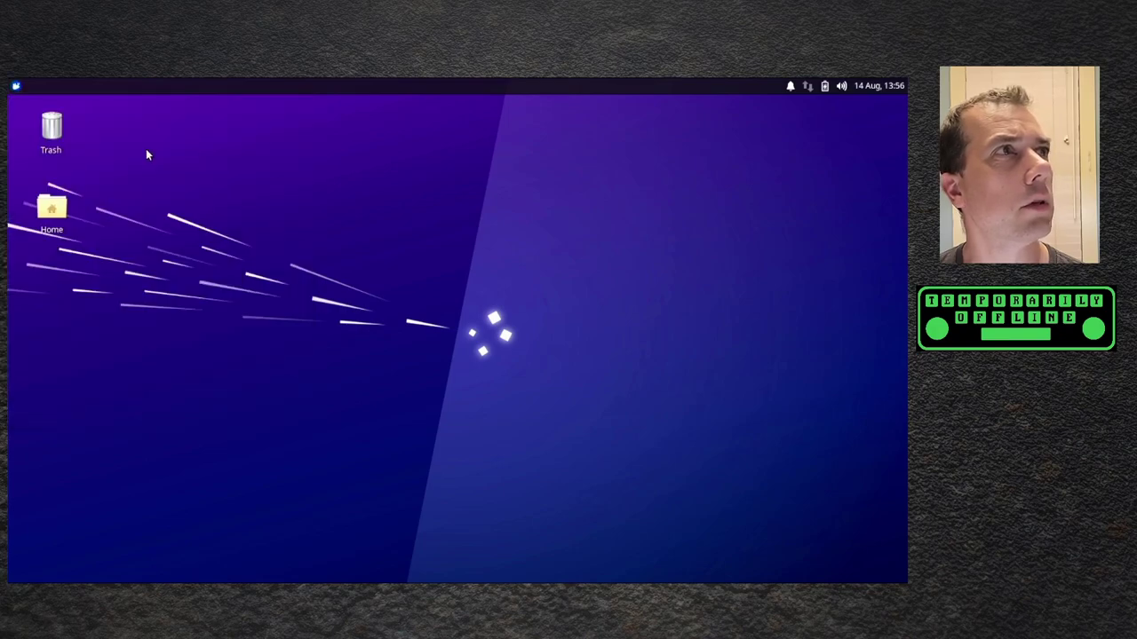